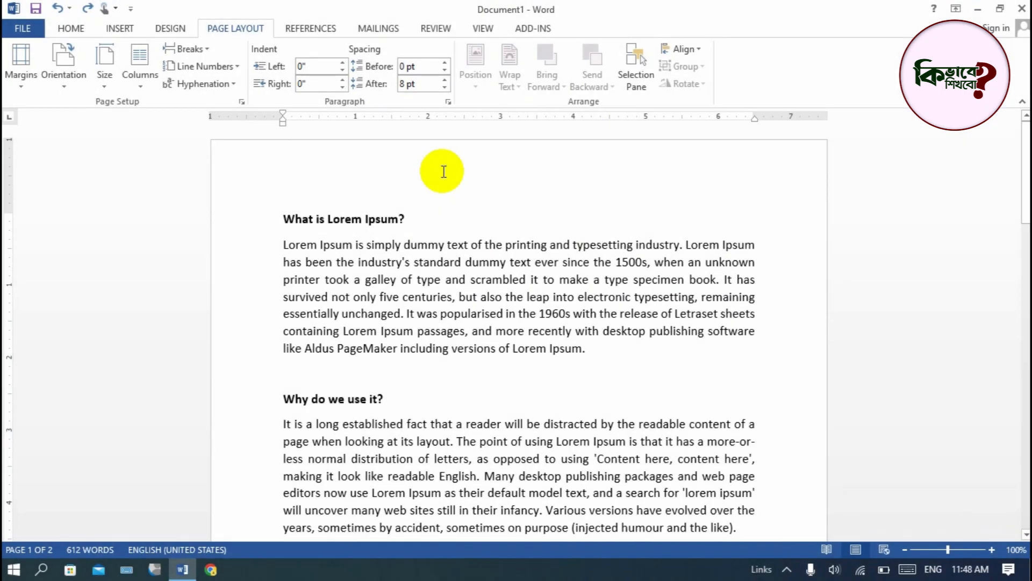
pyautogui.click(70, 26)
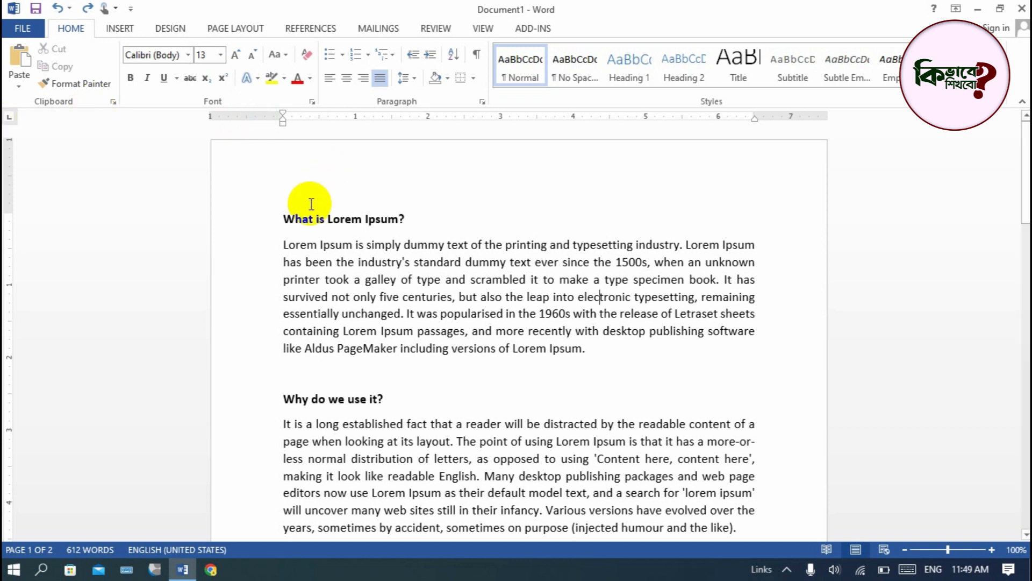
pyautogui.moveTo(281, 218); pyautogui.dragTo(562, 285)
pyautogui.scroll(2, 562, 283)
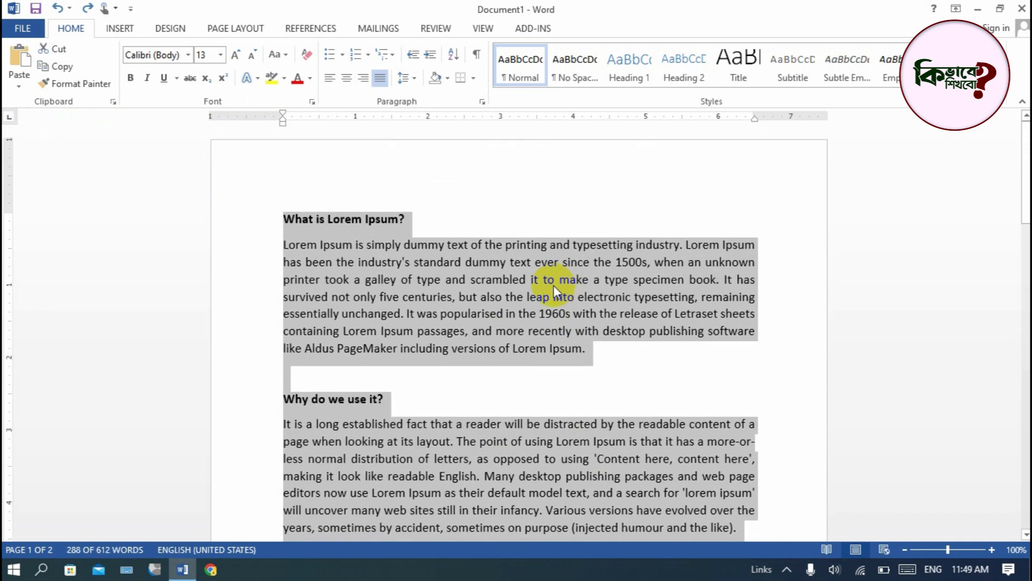
pyautogui.click(553, 285)
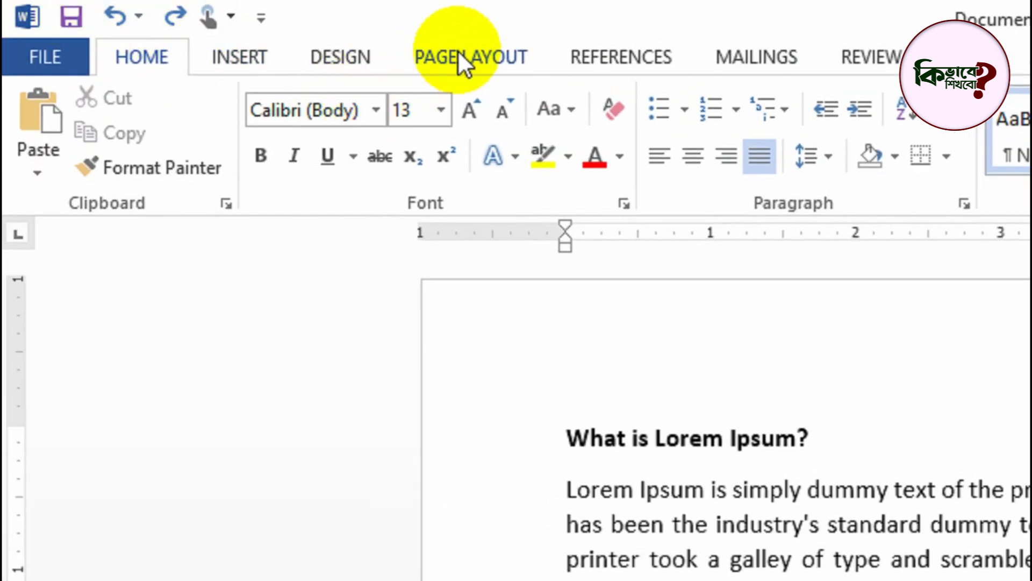
# - Lay out the document text in two equal columns and look over the resulting pages
pyautogui.click(484, 58)
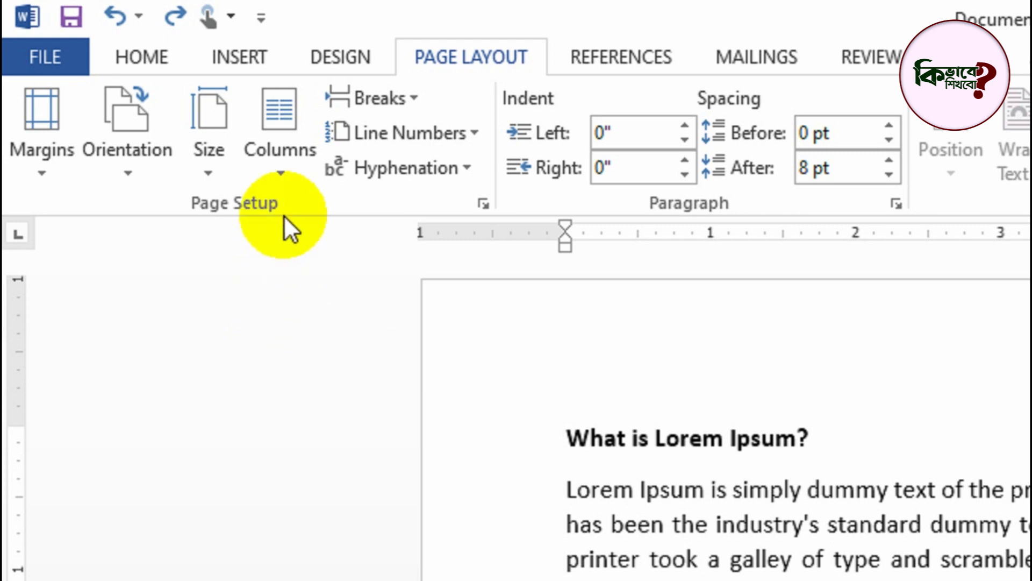
pyautogui.click(305, 166)
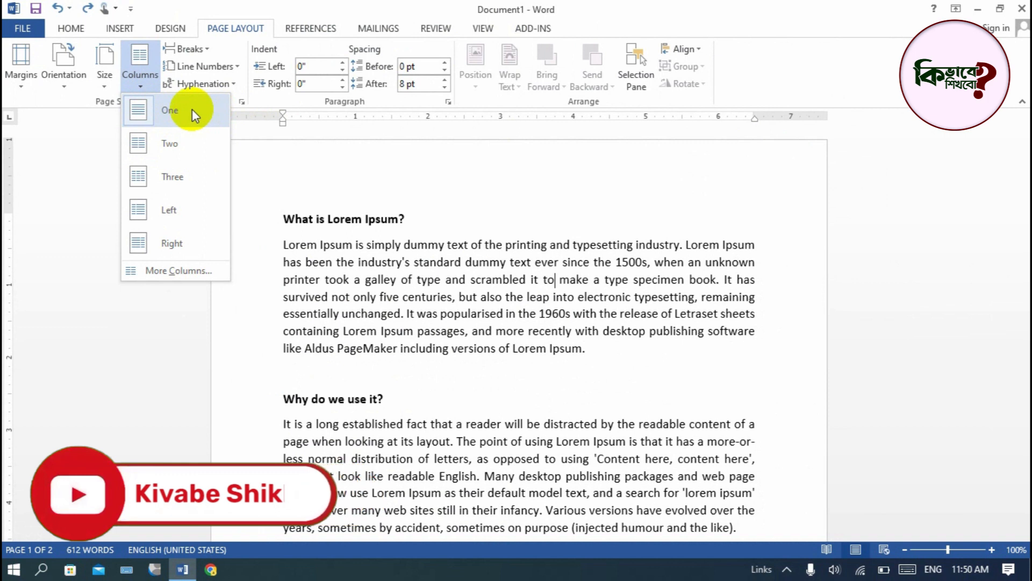
pyautogui.click(171, 151)
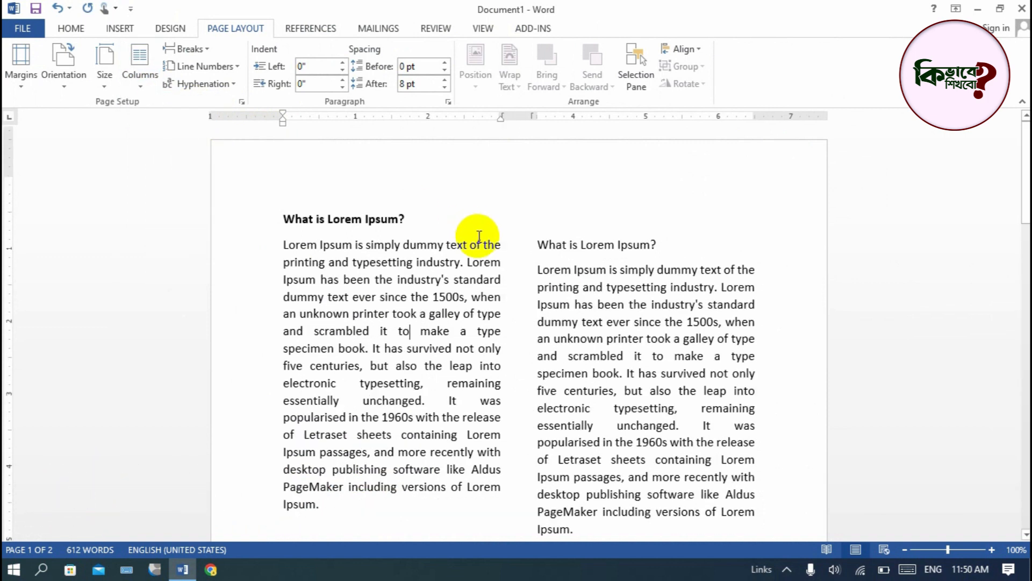
pyautogui.scroll(-5, 534, 311)
pyautogui.scroll(5, 561, 363)
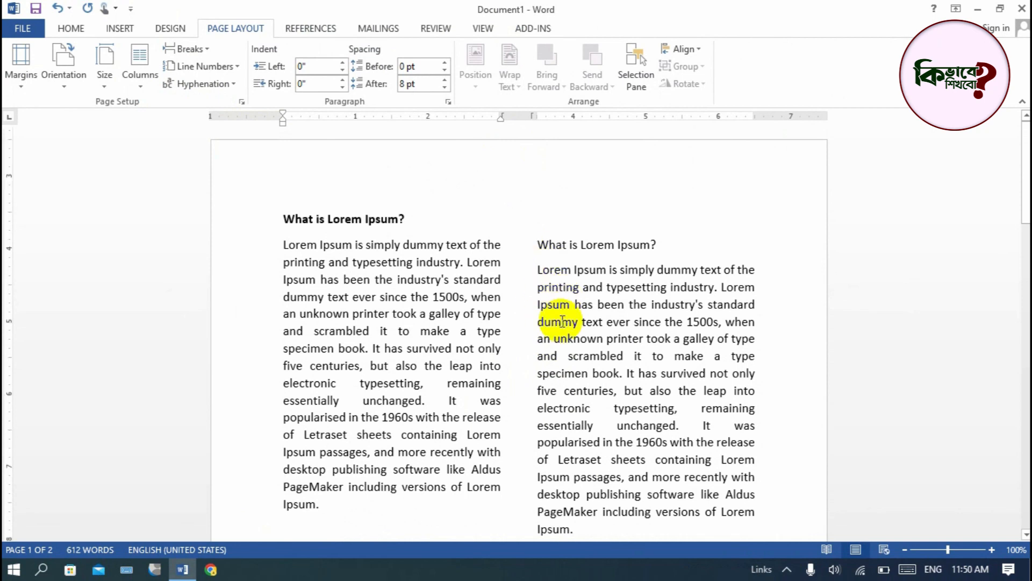
pyautogui.scroll(-8, 553, 318)
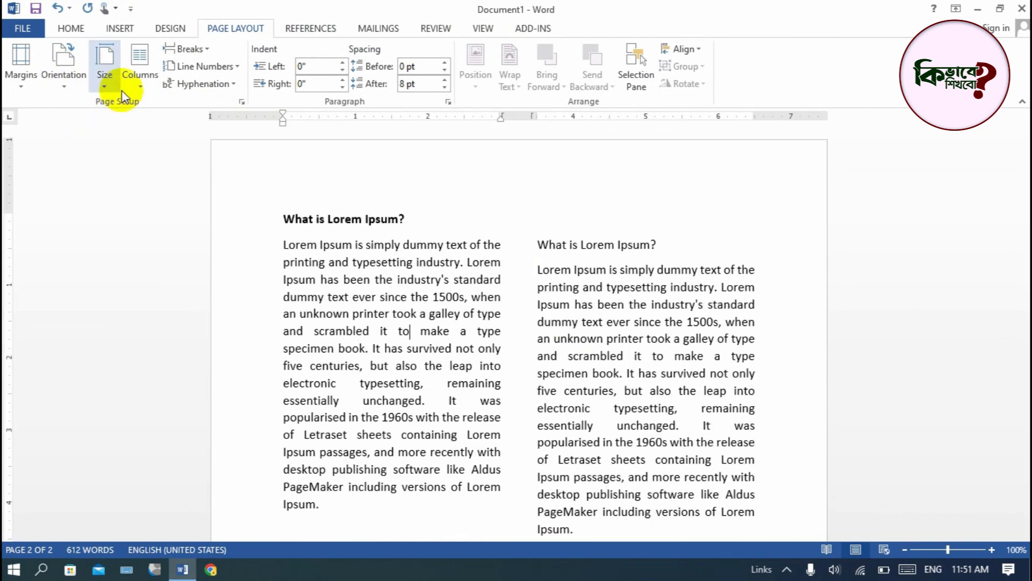
# - Change the document layout to three columns and look over the resulting pages
pyautogui.click(138, 75)
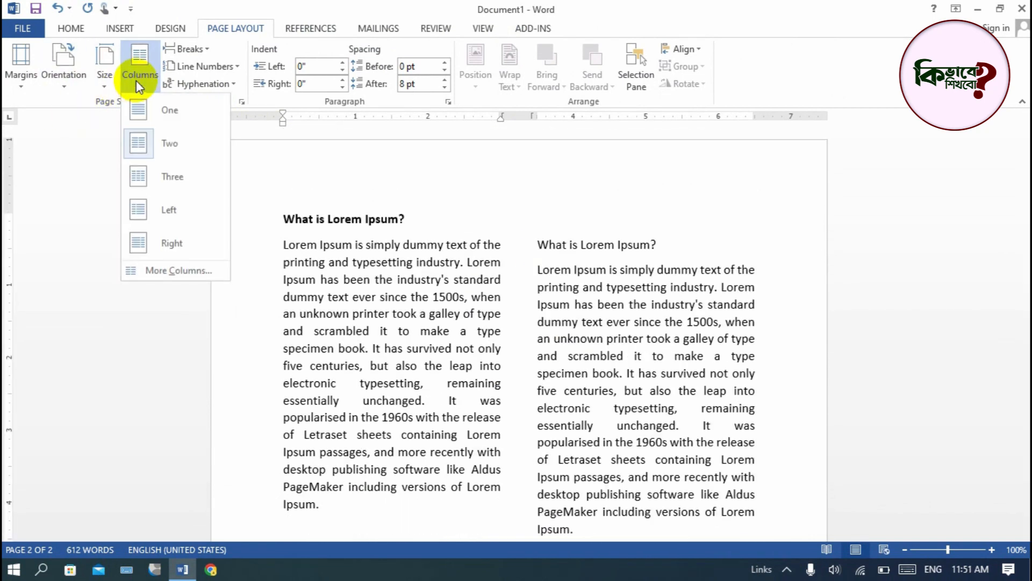
pyautogui.click(153, 177)
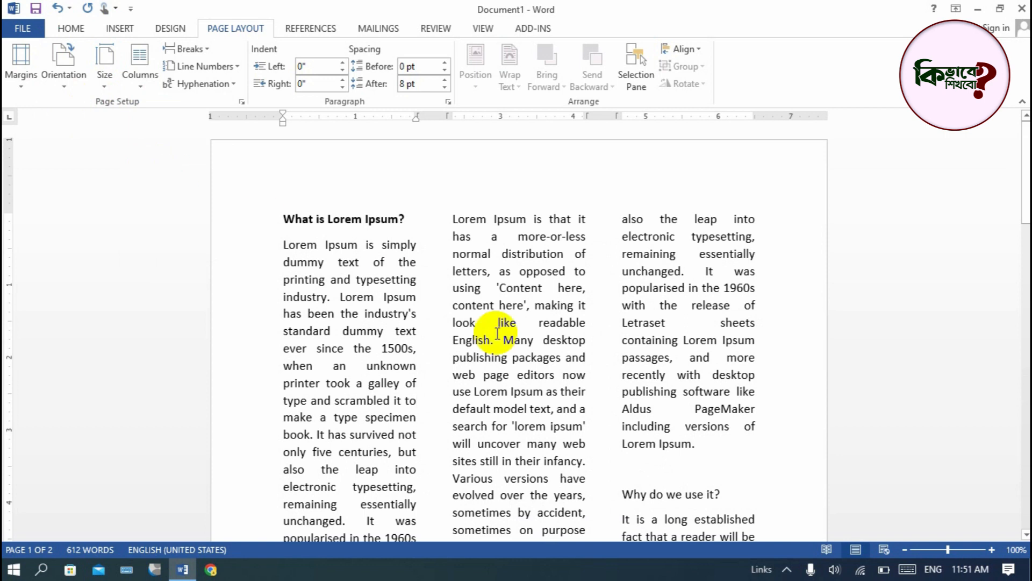
pyautogui.scroll(-2, 574, 282)
pyautogui.scroll(-3, 575, 285)
pyautogui.scroll(6, 576, 281)
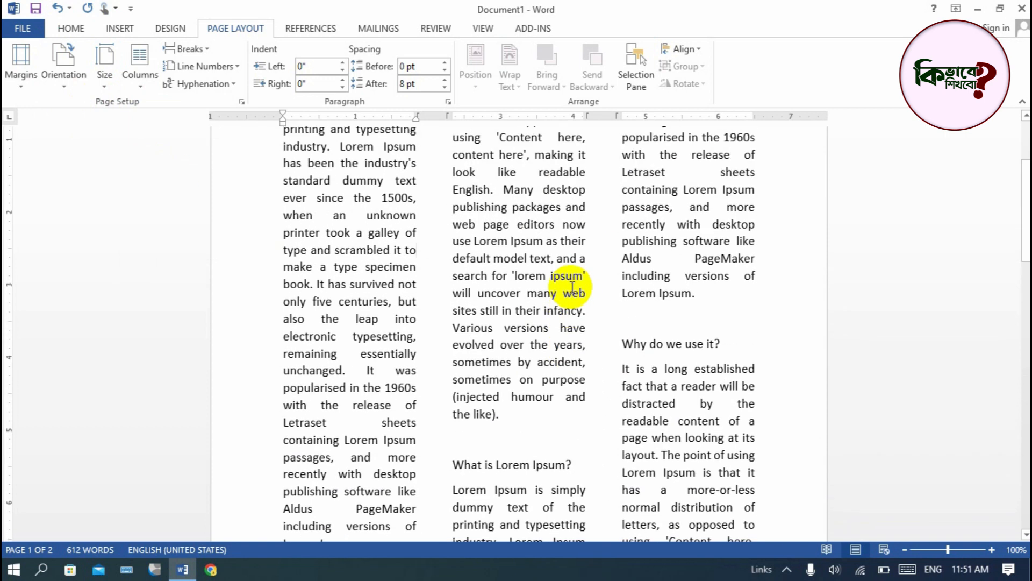
# - Apply the Left column preset to the document and review how the text flows
pyautogui.click(138, 80)
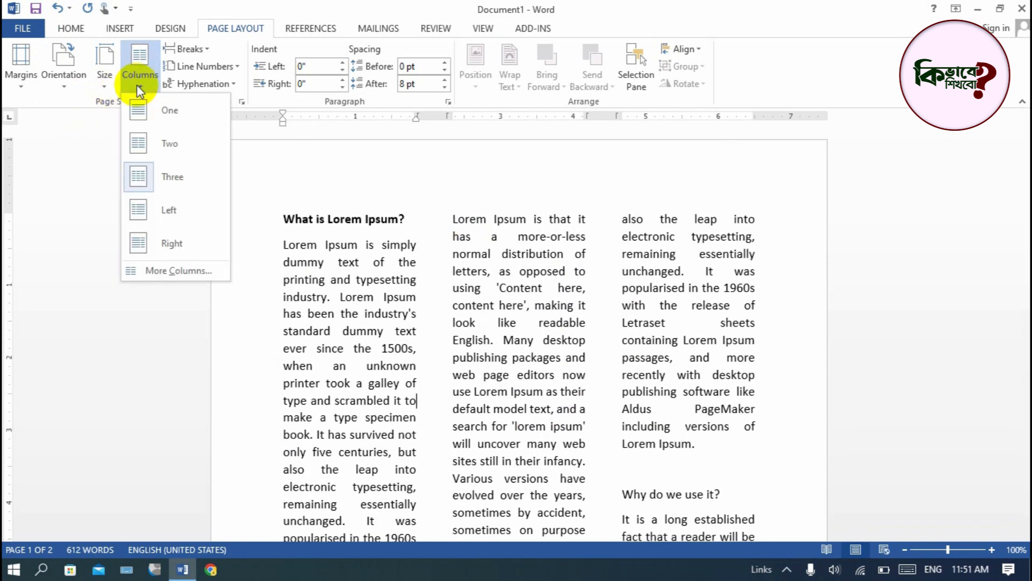
pyautogui.click(163, 209)
pyautogui.scroll(-3, 409, 257)
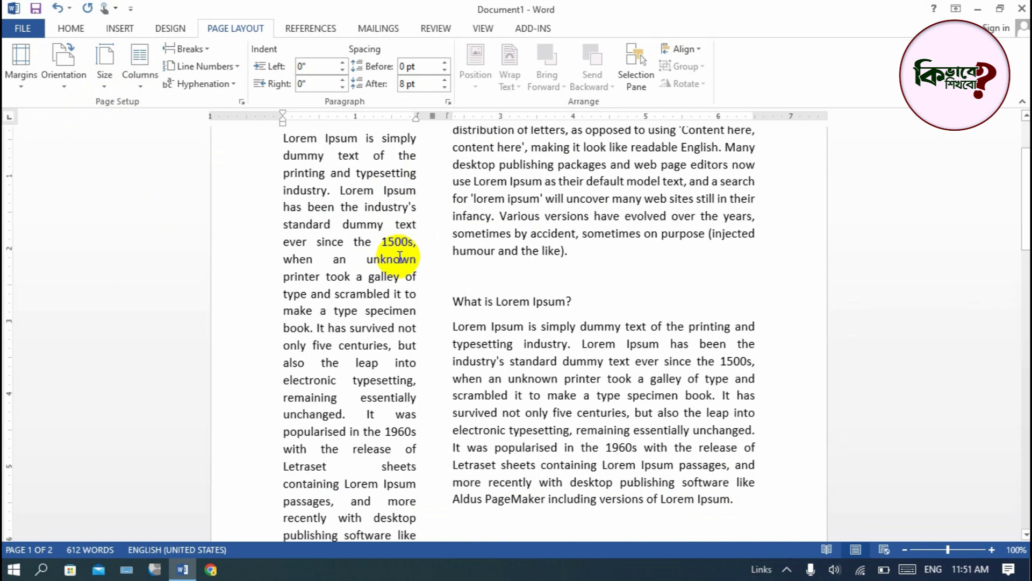
pyautogui.scroll(2, 381, 262)
pyautogui.scroll(-2, 376, 278)
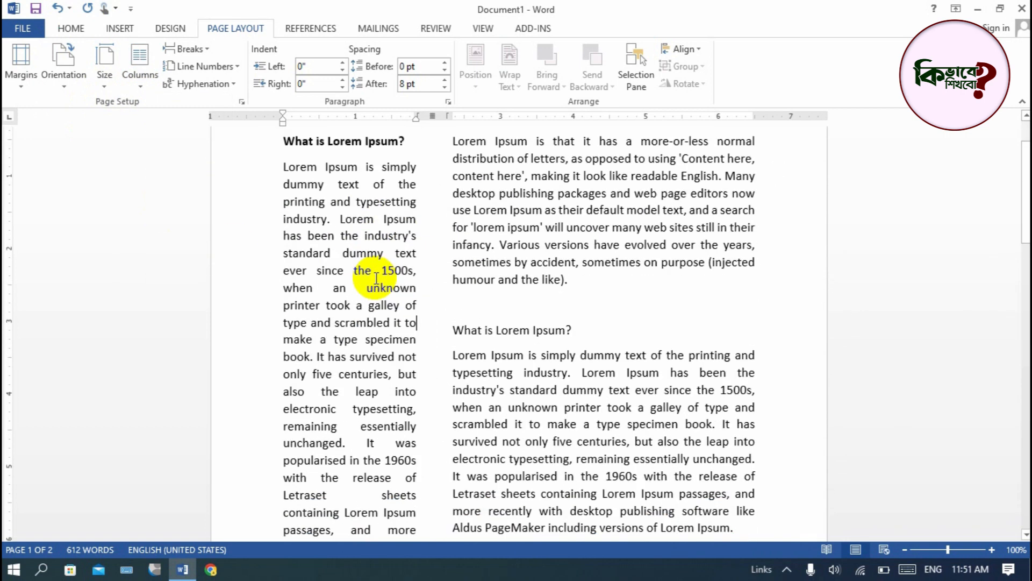
pyautogui.scroll(-1, 377, 278)
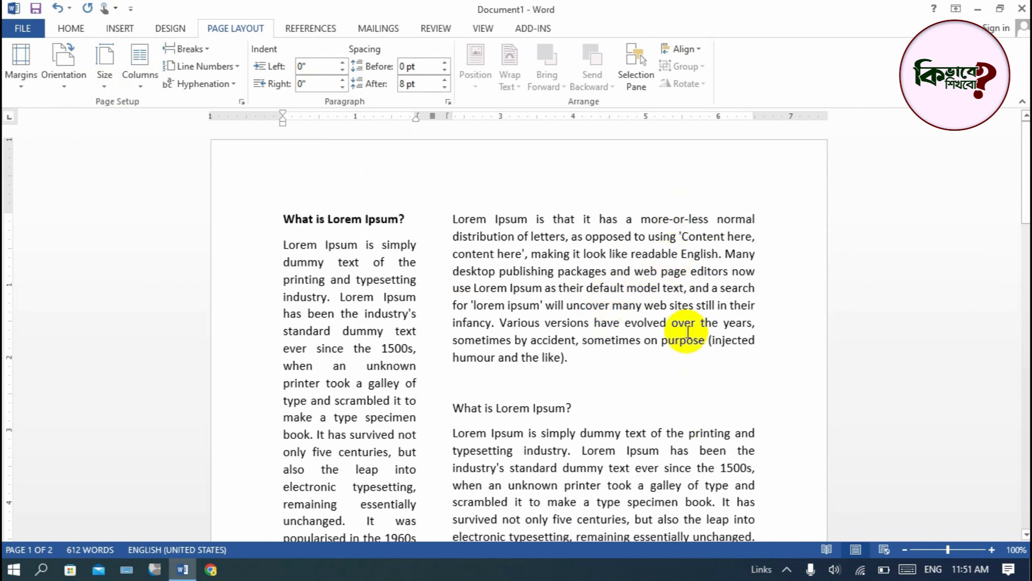
pyautogui.scroll(-7, 680, 311)
pyautogui.scroll(-9, 617, 272)
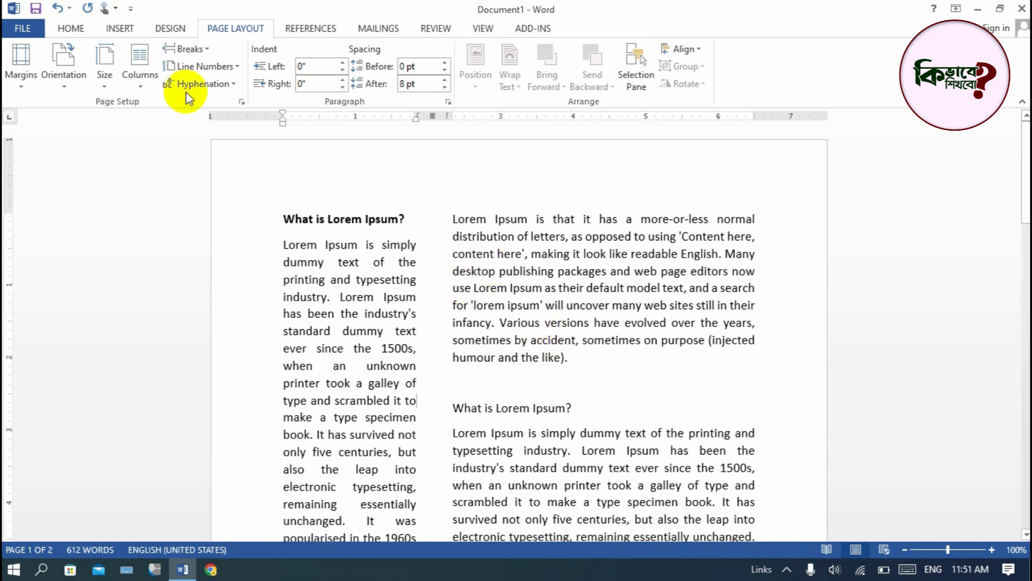
# - Apply the Right column preset to the document and review how the text flows
pyautogui.click(136, 82)
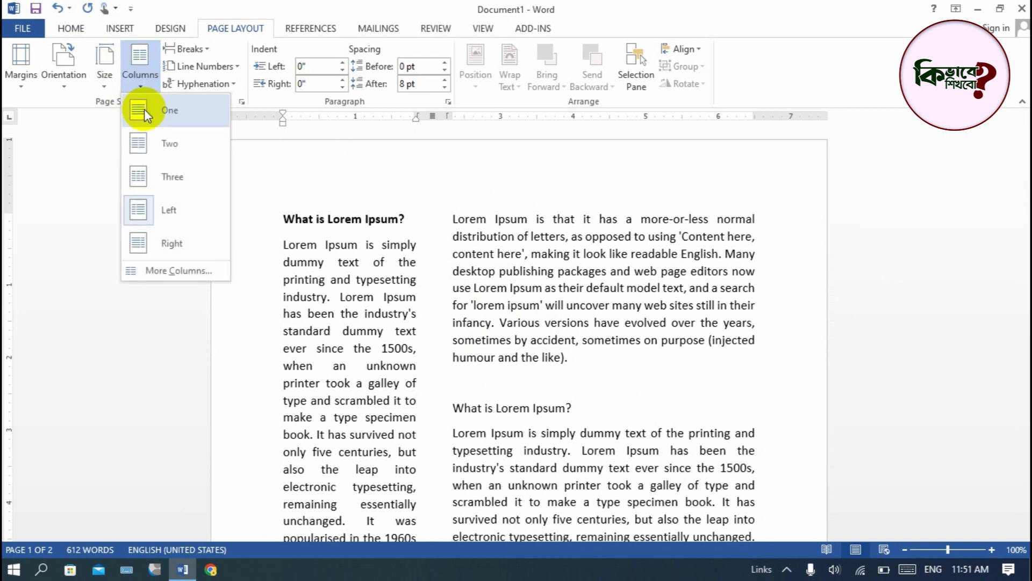
pyautogui.click(170, 244)
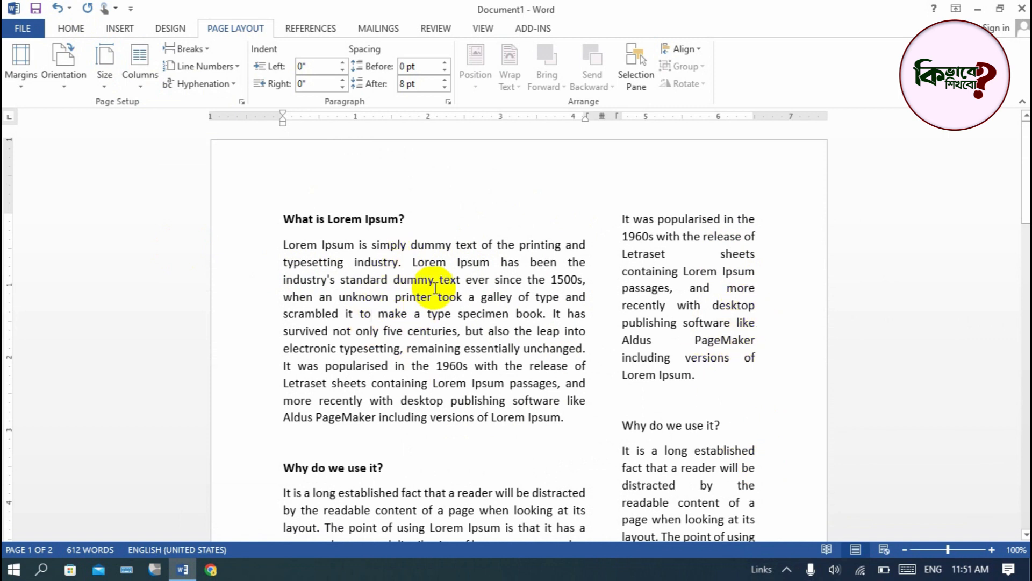
pyautogui.scroll(-4, 433, 301)
pyautogui.scroll(4, 424, 290)
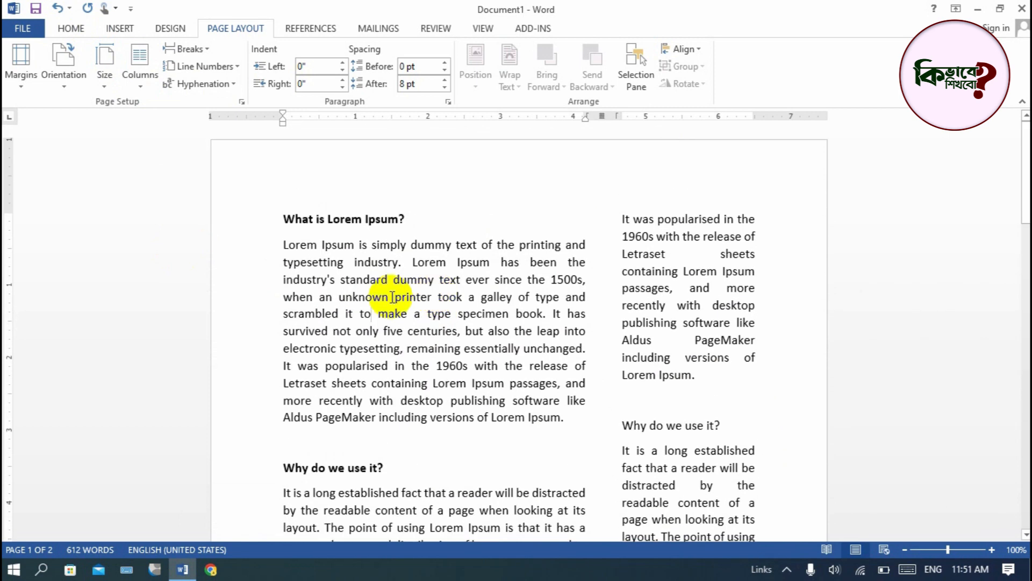
# - Open the detailed Columns settings and try the One, Two and Right presets, ending on Three
pyautogui.click(143, 88)
pyautogui.click(143, 87)
pyautogui.click(141, 88)
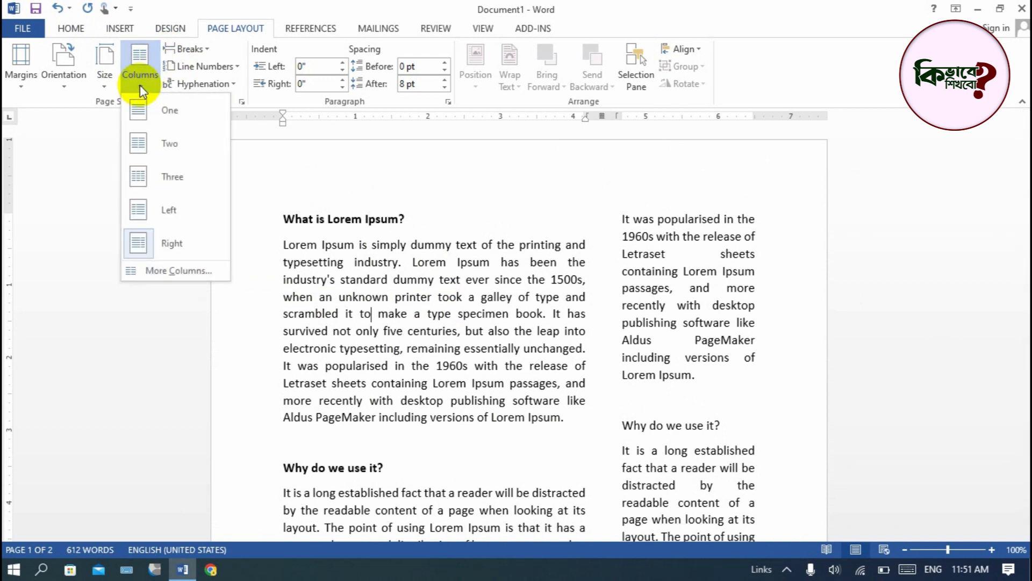
pyautogui.click(186, 276)
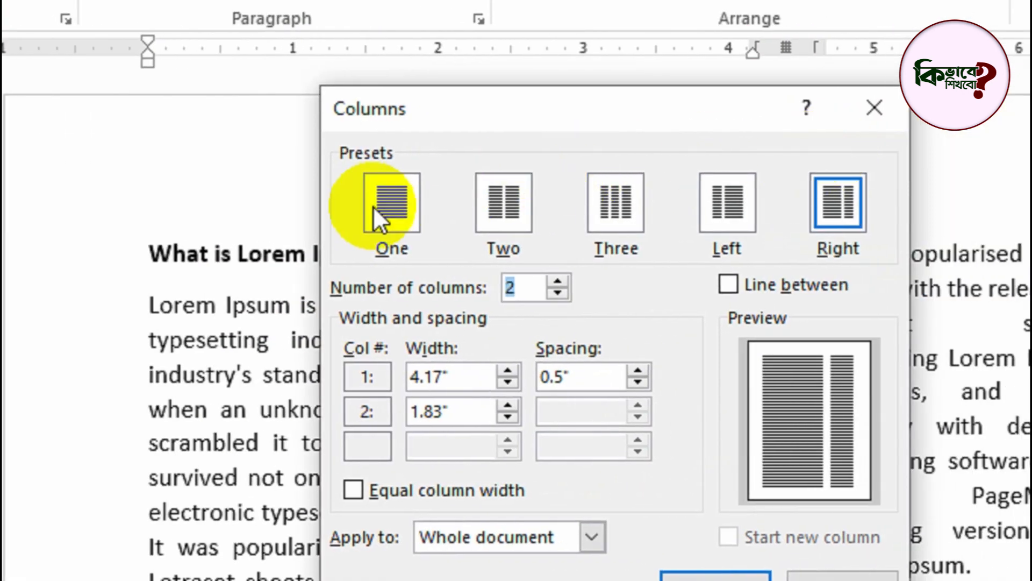
pyautogui.click(381, 218)
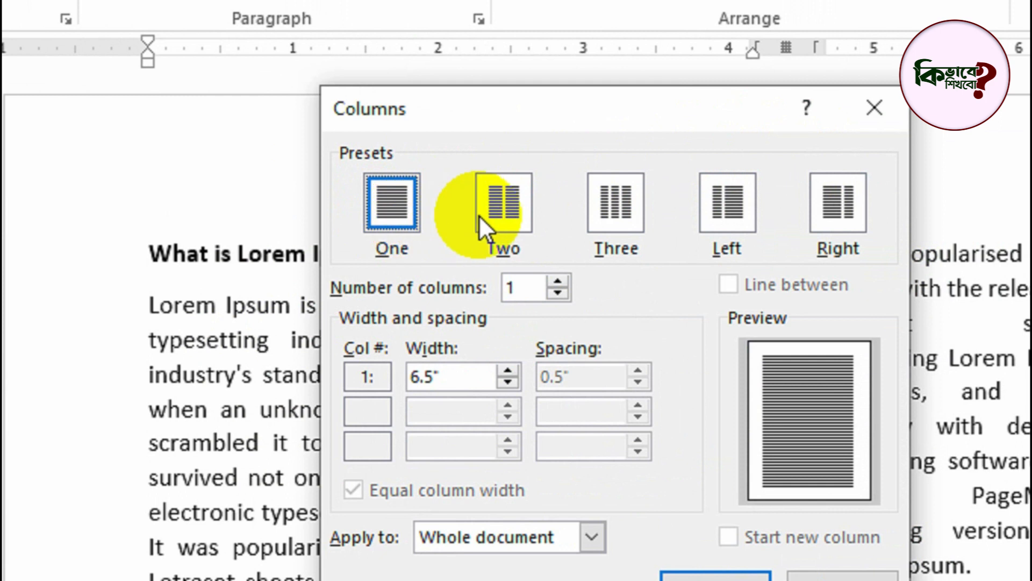
pyautogui.click(508, 209)
pyautogui.click(605, 213)
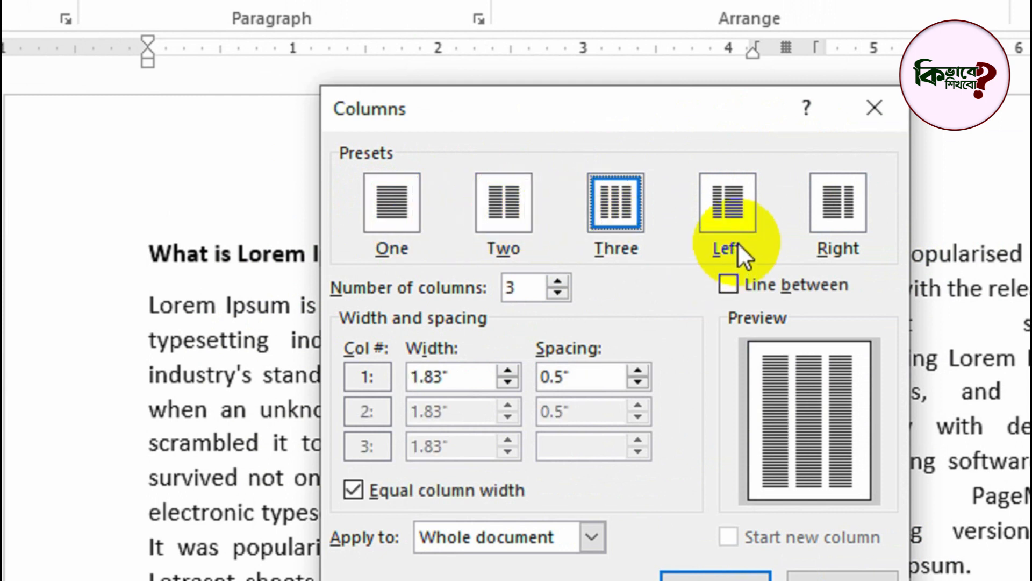
pyautogui.click(823, 223)
pyautogui.click(624, 231)
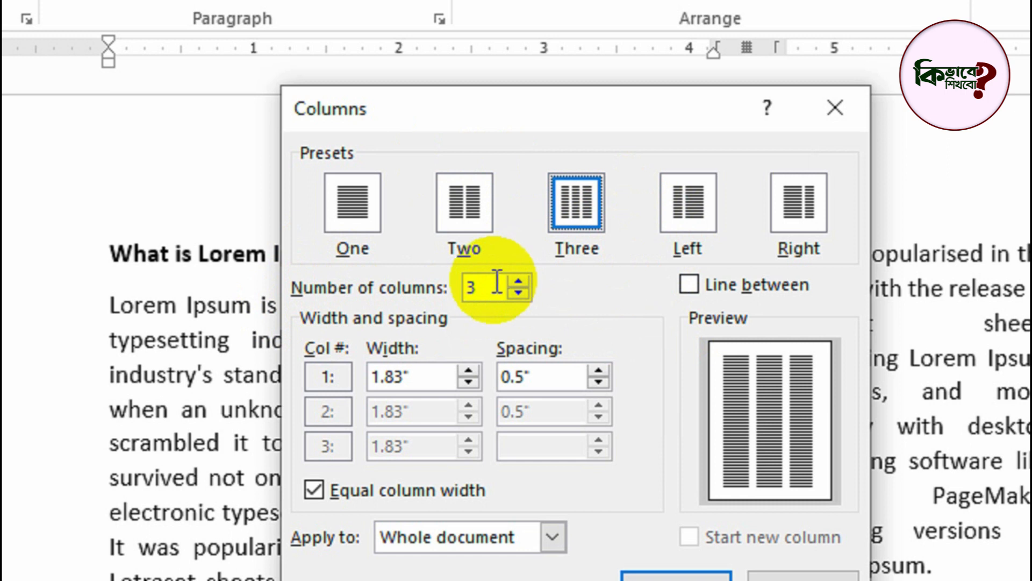
# - Try different column counts in the Columns settings, ending on 5 columns
pyautogui.click(519, 282)
pyautogui.click(519, 283)
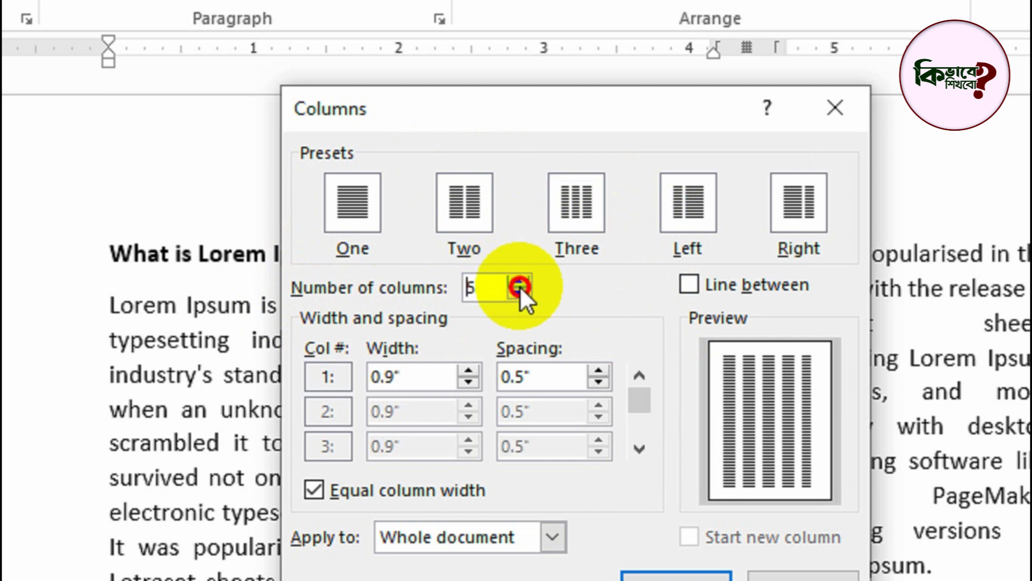
pyautogui.click(520, 282)
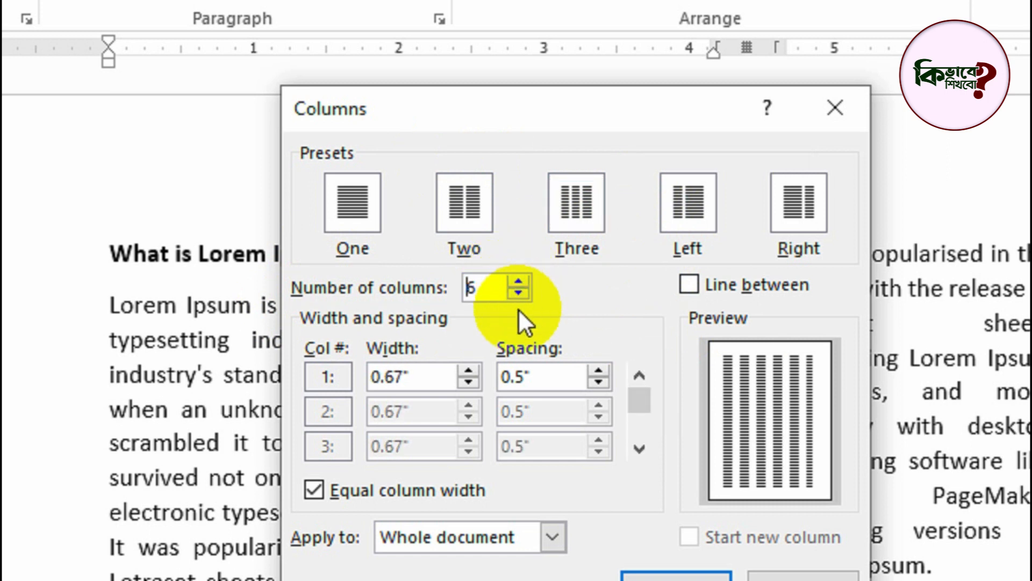
pyautogui.click(517, 296)
pyautogui.click(517, 296)
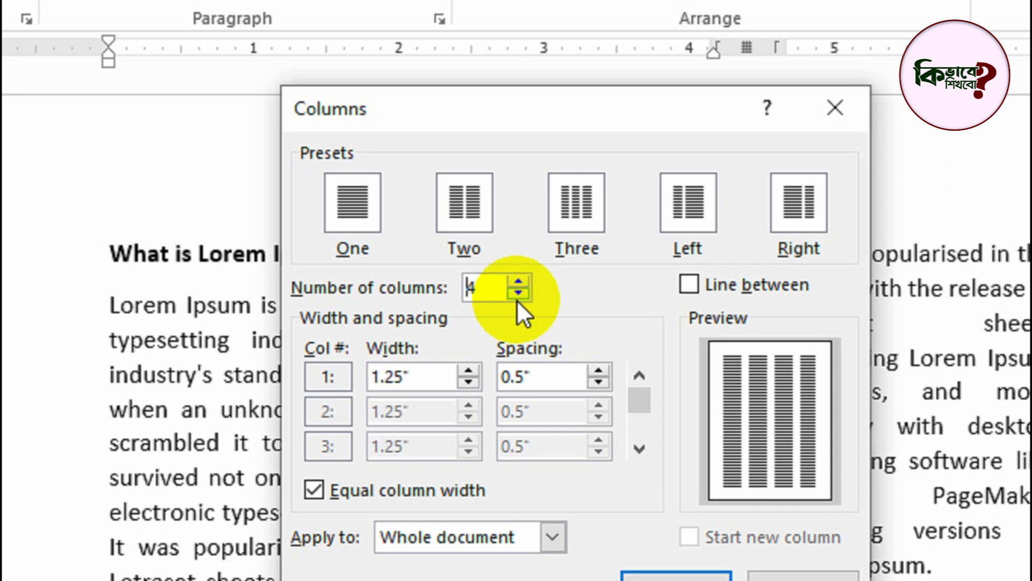
pyautogui.click(519, 282)
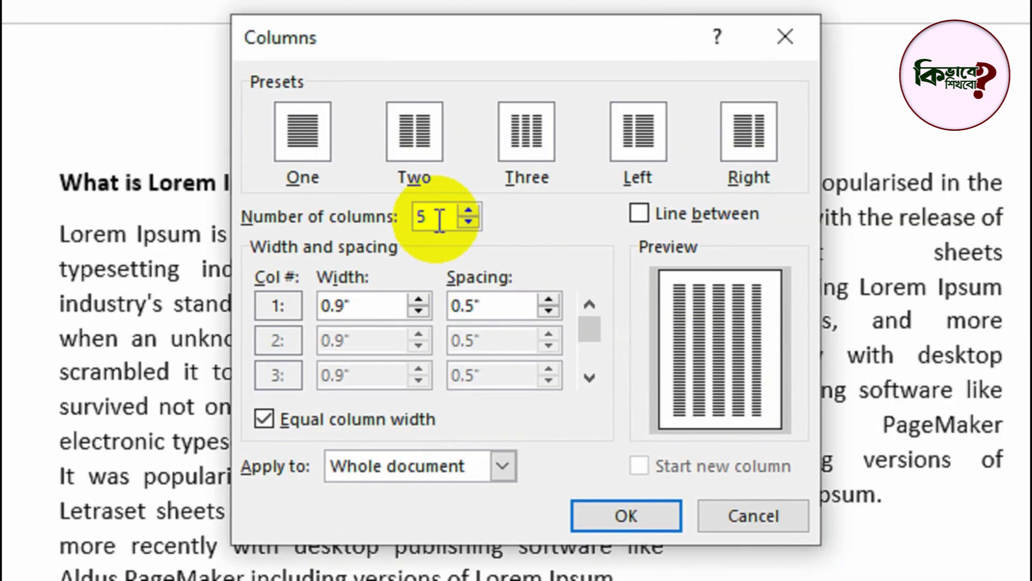
pyautogui.click(475, 288)
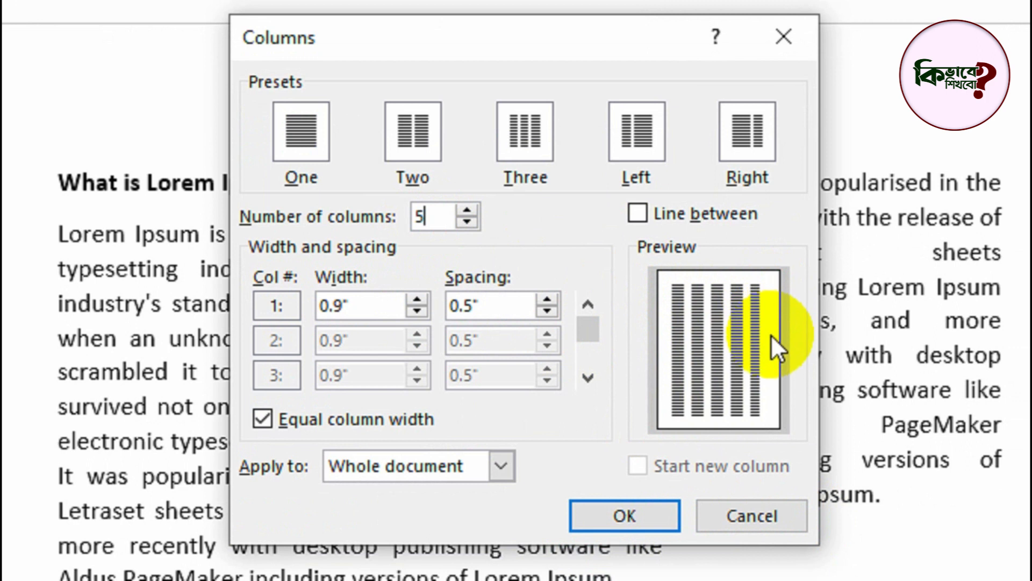
# - Raise the number of columns to 13, apply it to the whole document and review the pages
pyautogui.click(464, 207)
pyautogui.click(465, 207)
pyautogui.click(464, 207)
pyautogui.click(465, 206)
pyautogui.click(464, 206)
pyautogui.click(465, 207)
pyautogui.click(464, 206)
pyautogui.click(464, 206)
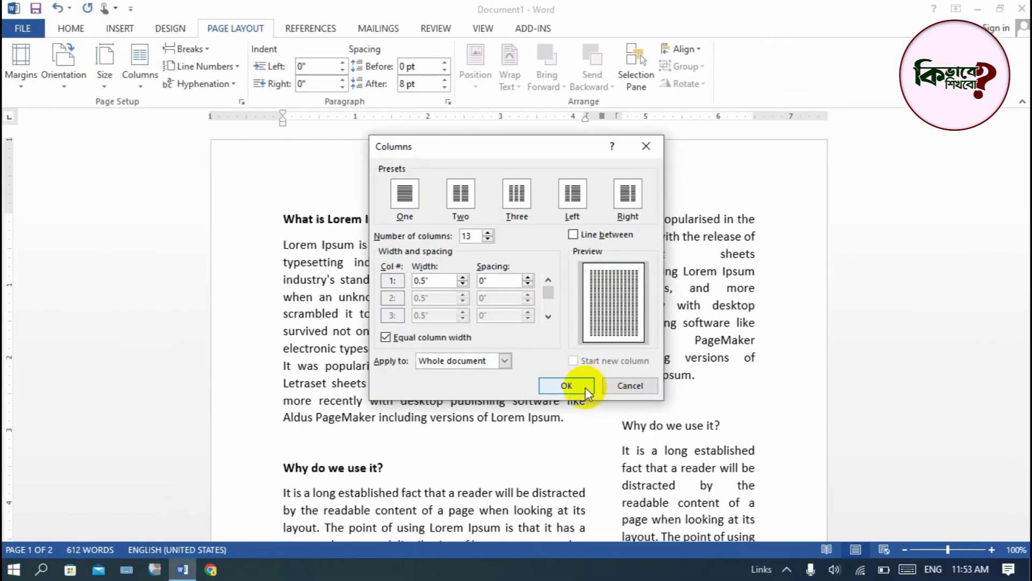
pyautogui.click(585, 387)
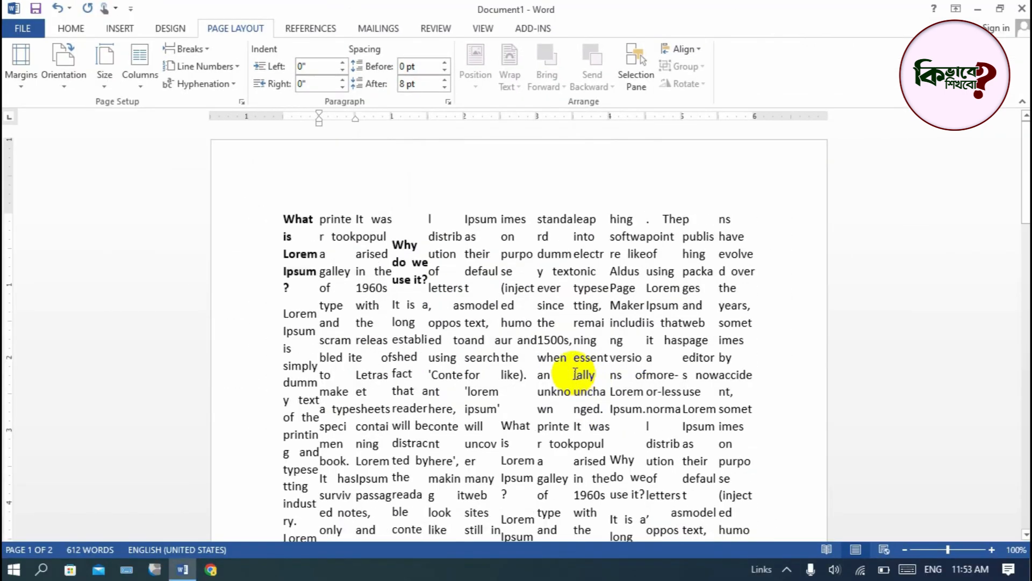
pyautogui.scroll(-3, 489, 503)
pyautogui.scroll(3, 490, 503)
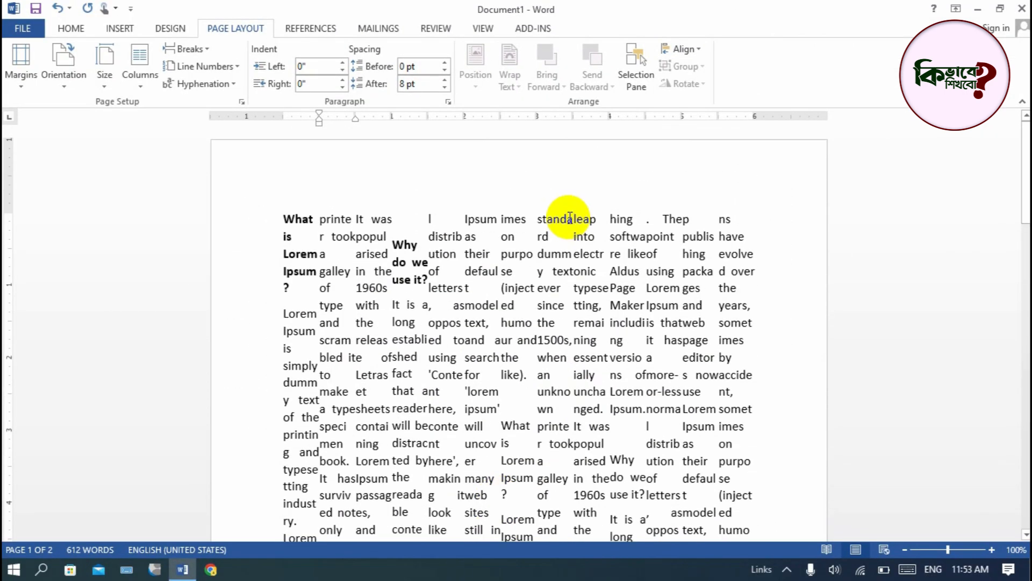
# - Change the page orientation of the document to Landscape
pyautogui.click(80, 86)
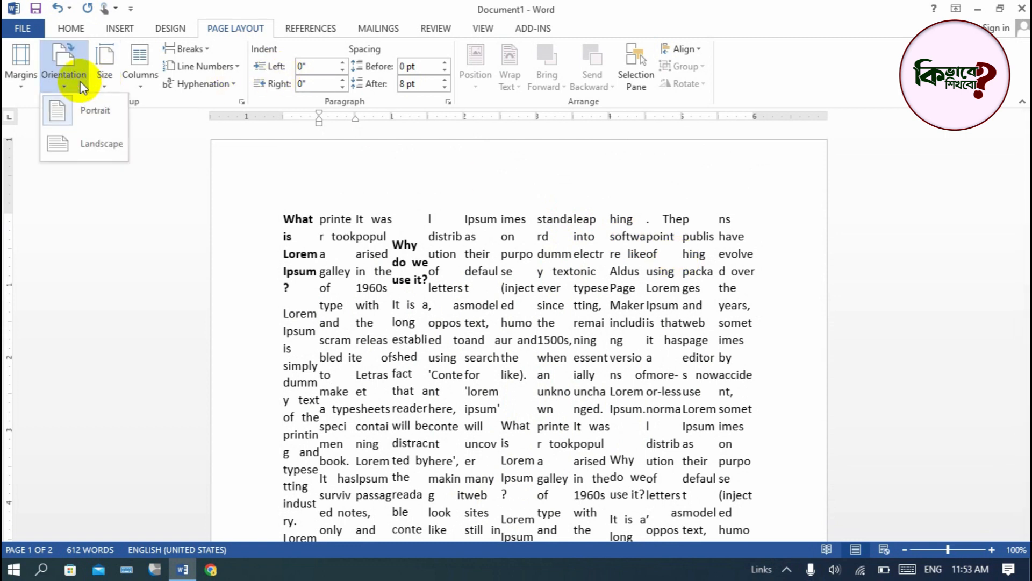
pyautogui.click(86, 148)
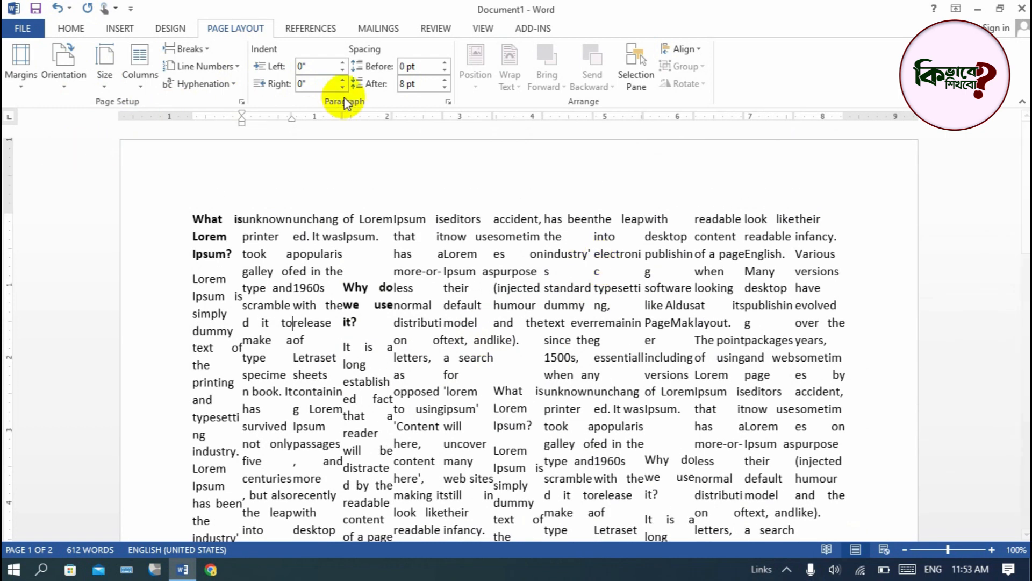
# - Apply a layout of 3 columns to the whole document in the detailed Columns settings and review the page
pyautogui.click(148, 79)
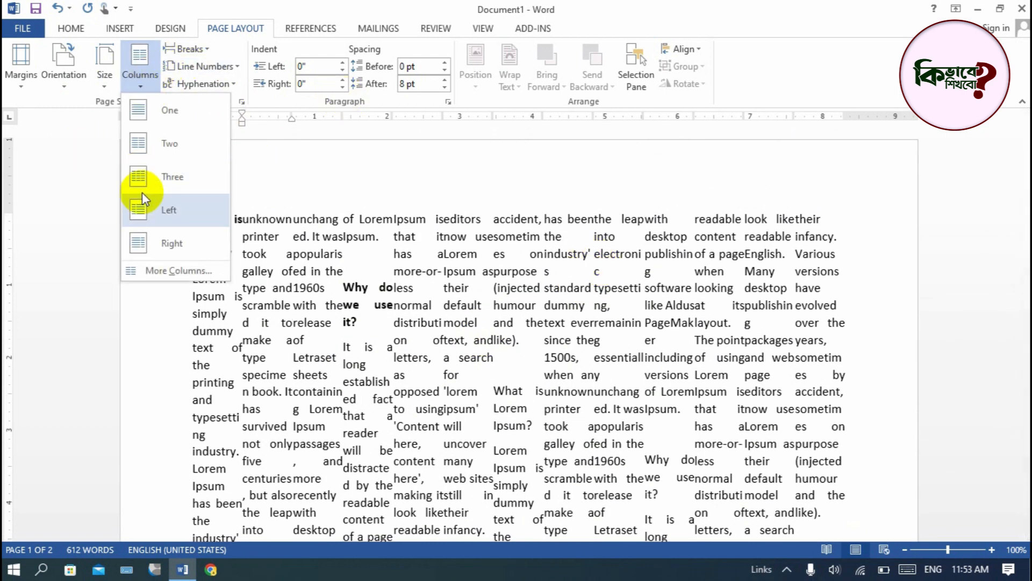
pyautogui.click(139, 272)
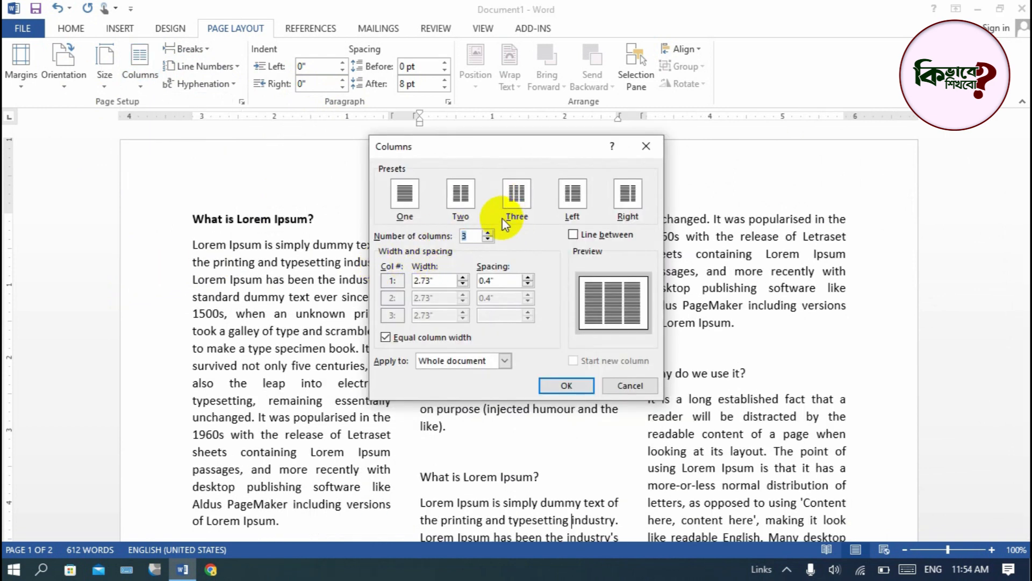
pyautogui.click(564, 388)
pyautogui.scroll(-5, 532, 323)
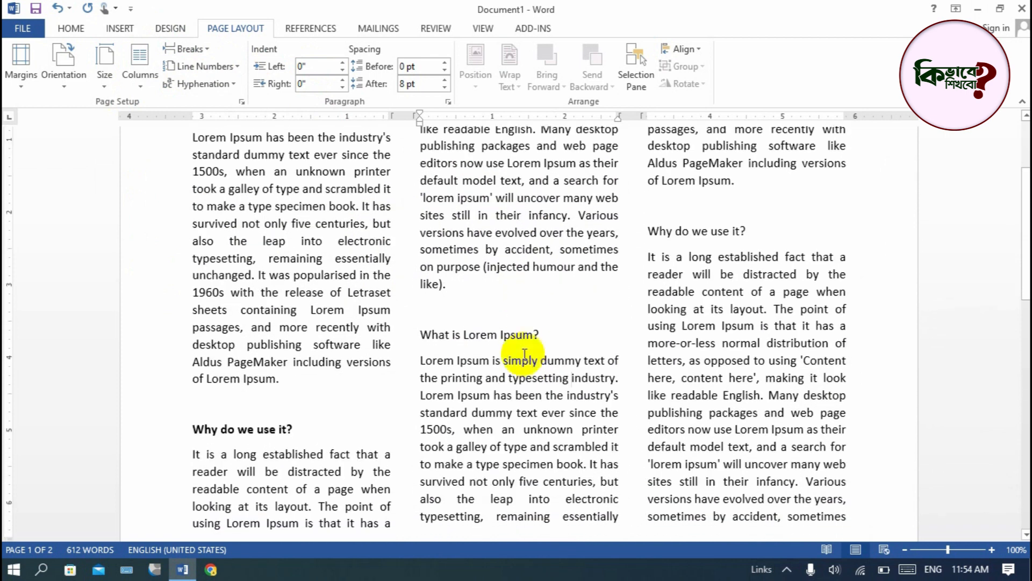
pyautogui.scroll(5, 530, 376)
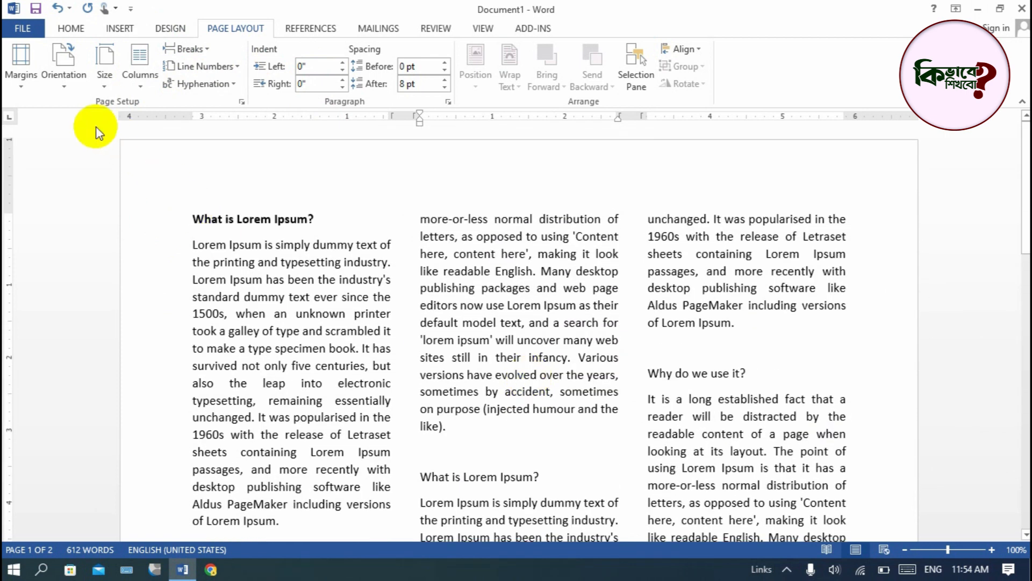
# - Apply 2 columns with a line between them to the whole document and review the pages
pyautogui.click(142, 83)
pyautogui.click(157, 267)
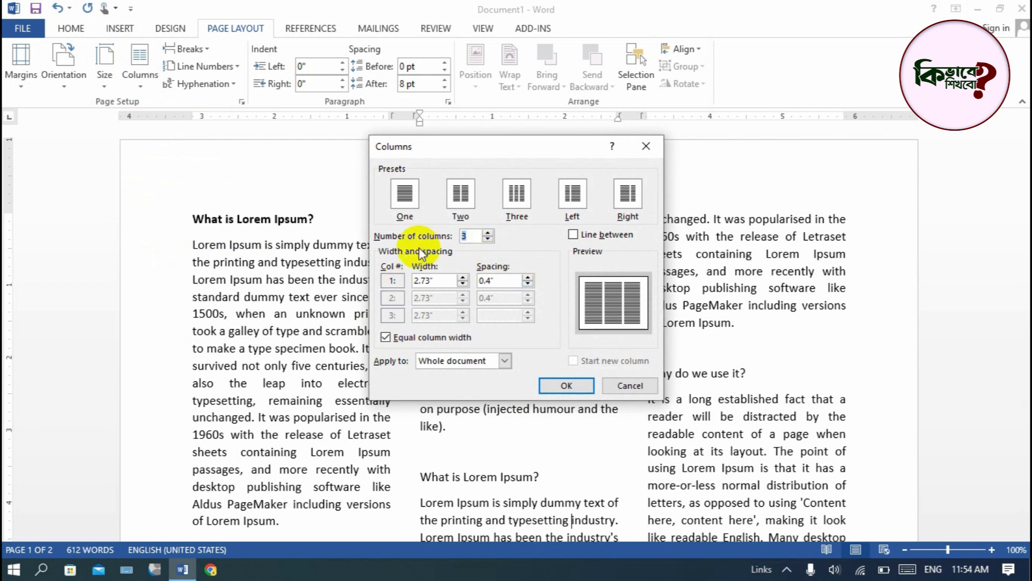
pyautogui.click(489, 239)
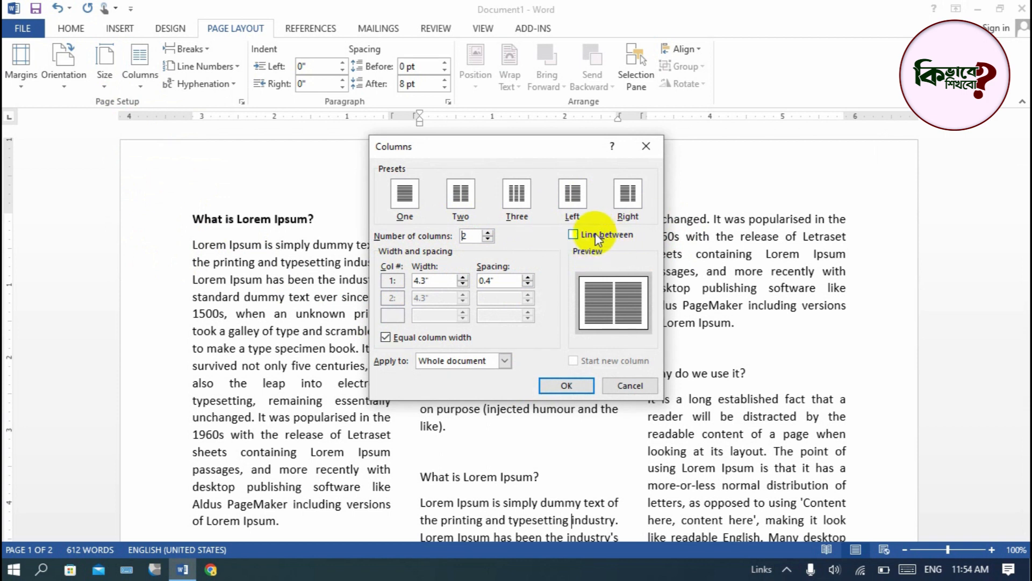
pyautogui.click(573, 235)
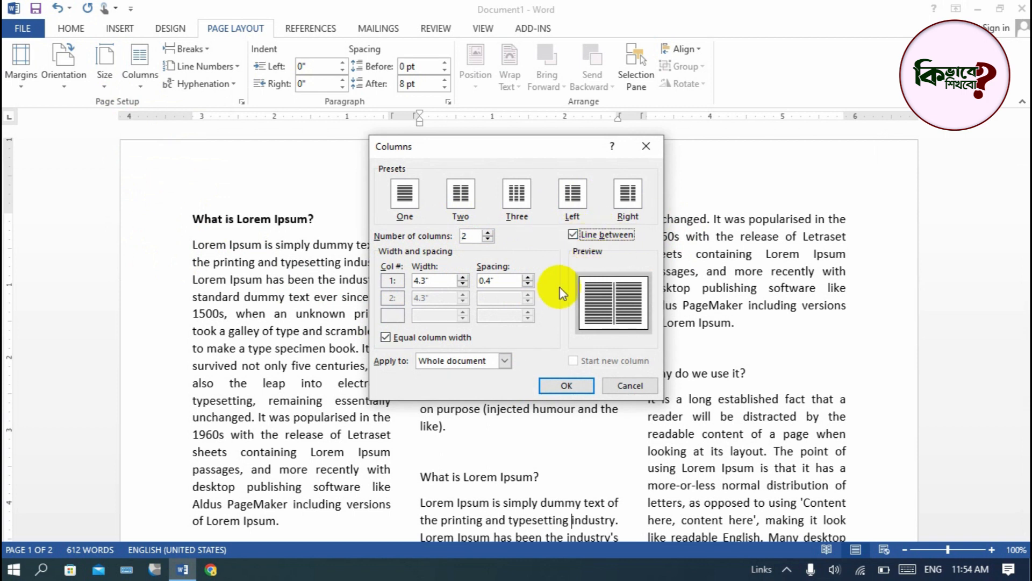
pyautogui.click(566, 386)
pyautogui.scroll(-5, 591, 387)
pyautogui.scroll(4, 435, 247)
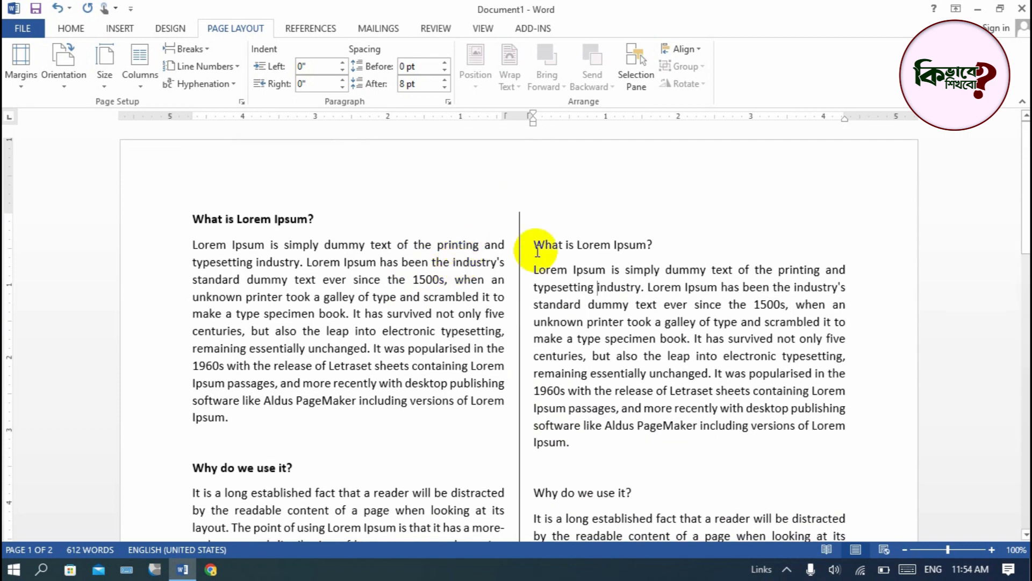
pyautogui.scroll(-10, 532, 247)
pyautogui.scroll(6, 507, 368)
pyautogui.scroll(-5, 507, 367)
pyautogui.scroll(8, 511, 376)
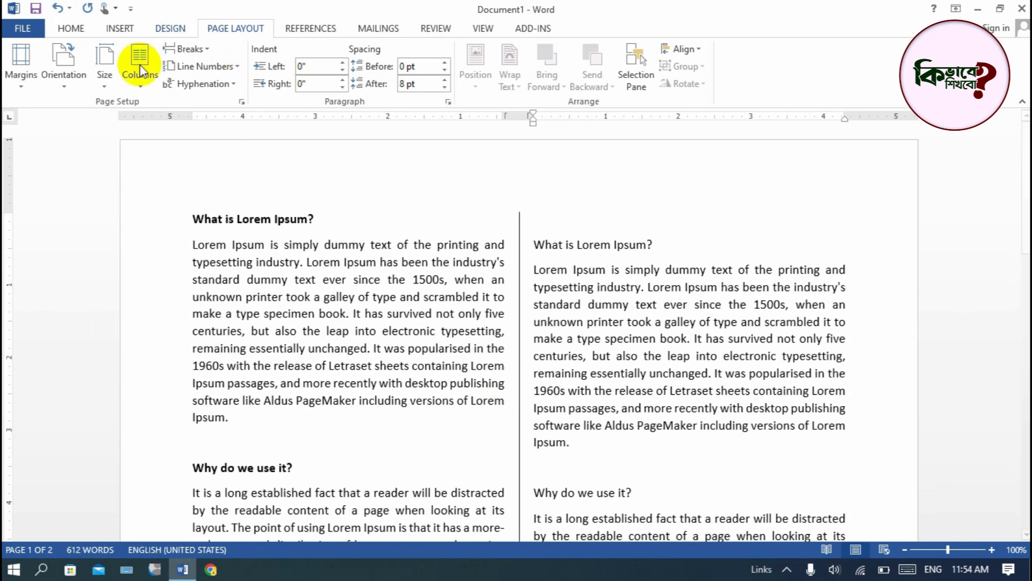
# - Reopen the detailed Columns settings and turn off the line between the columns
pyautogui.click(143, 91)
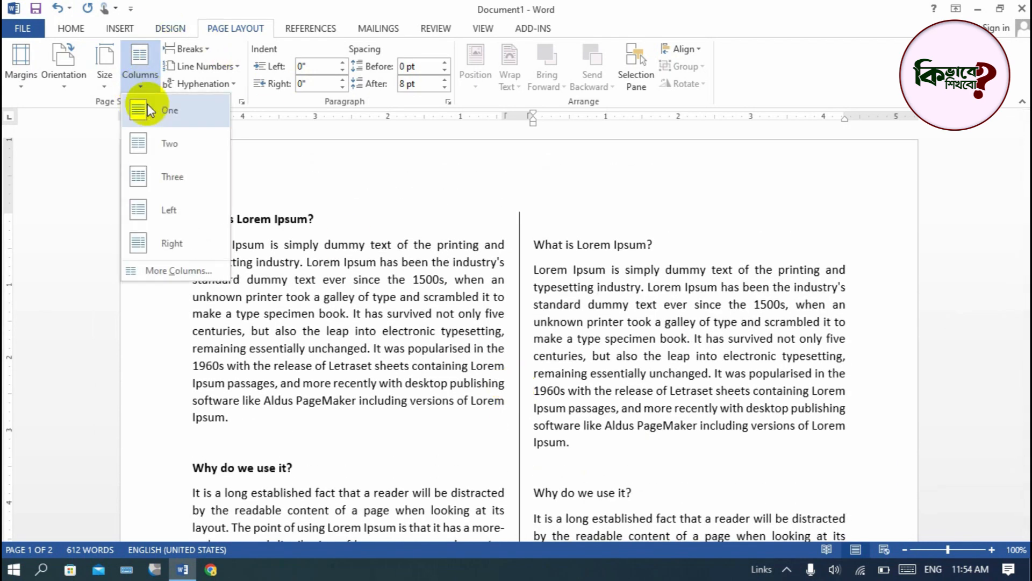
pyautogui.click(157, 269)
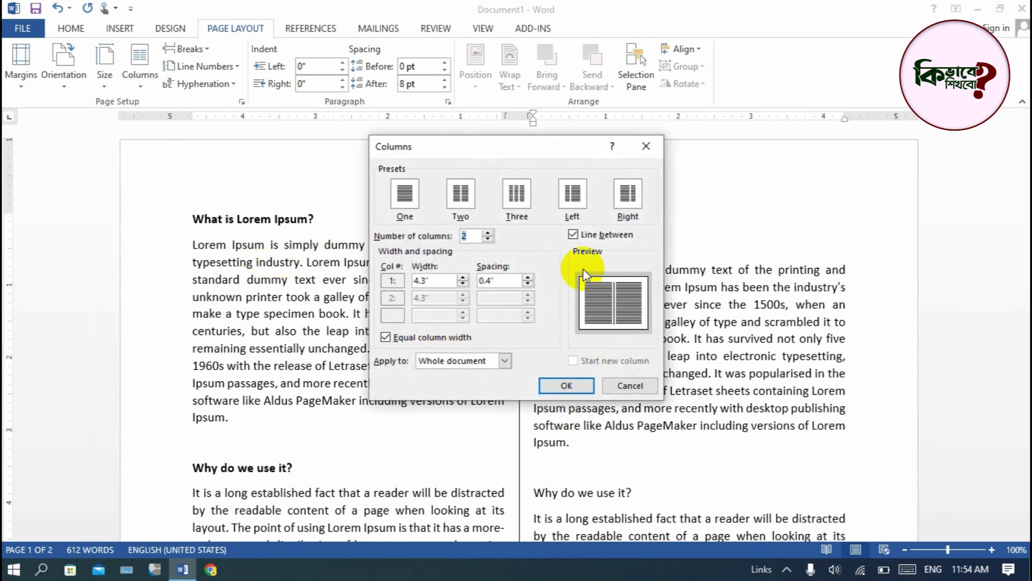
pyautogui.click(573, 235)
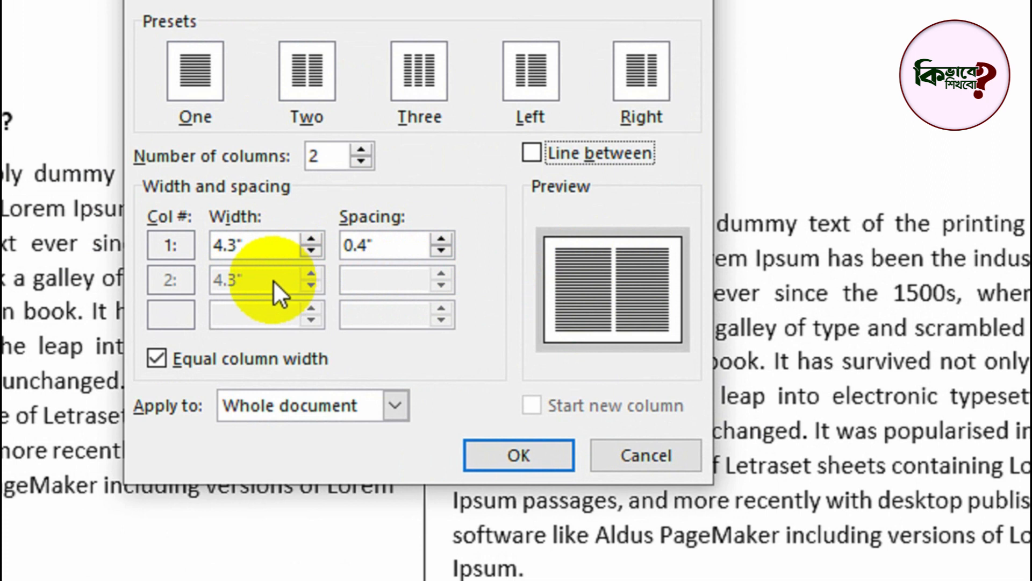
# - Try 3 and 4 columns, set the number of columns back to 2 and apply it to the whole document
pyautogui.click(259, 239)
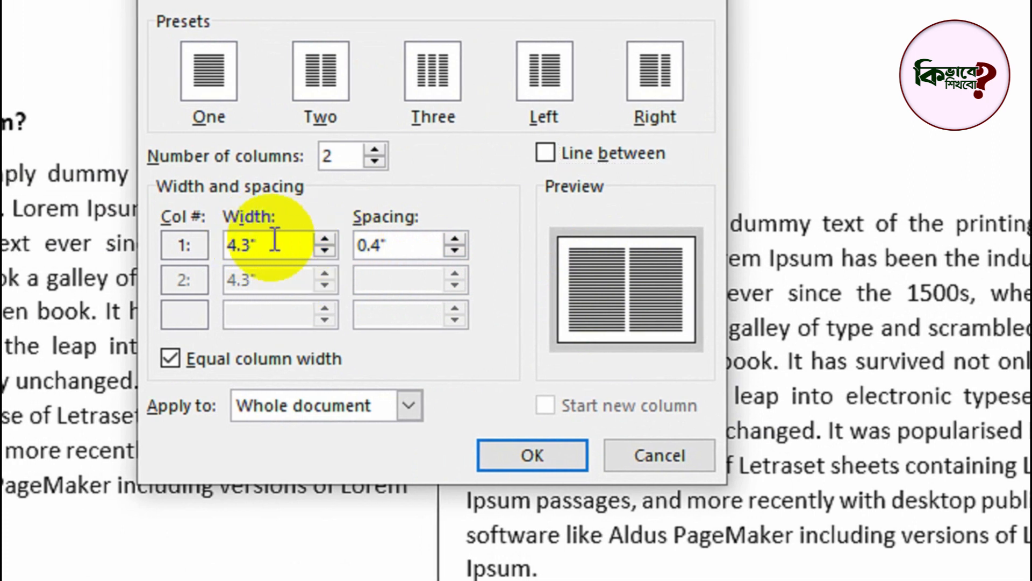
pyautogui.moveTo(275, 239); pyautogui.dragTo(228, 242)
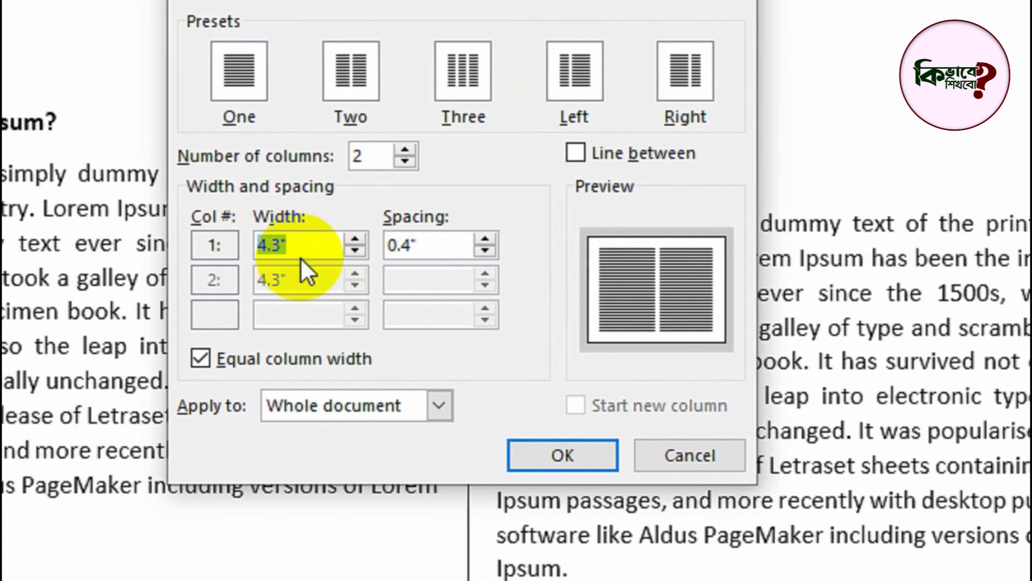
pyautogui.click(413, 148)
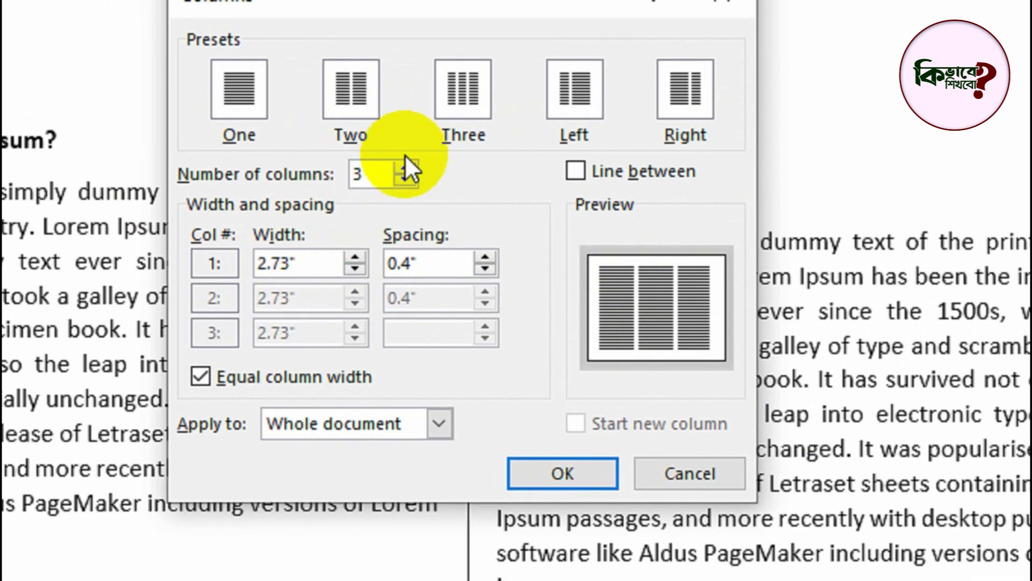
pyautogui.click(403, 169)
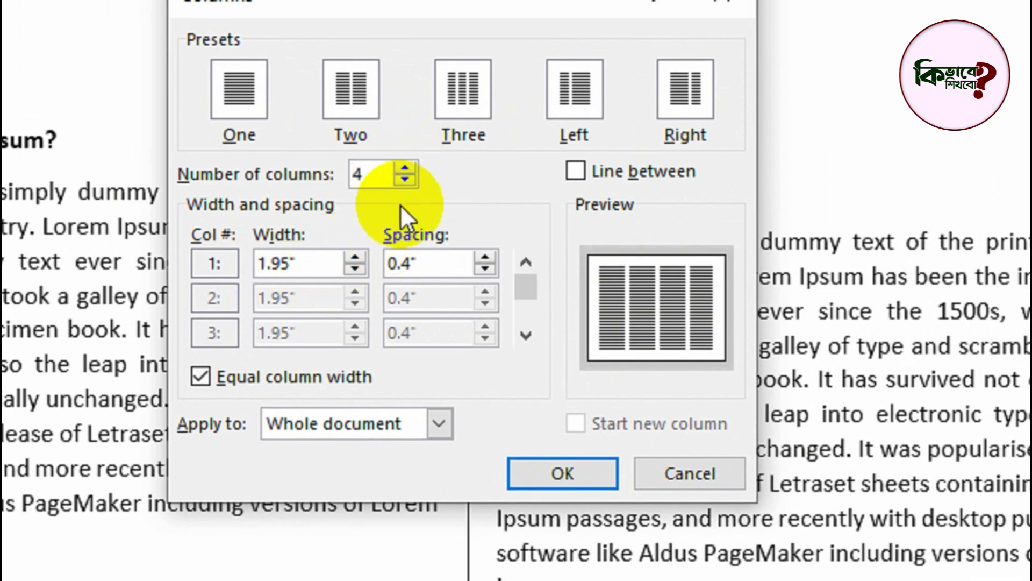
pyautogui.doubleClick(405, 181)
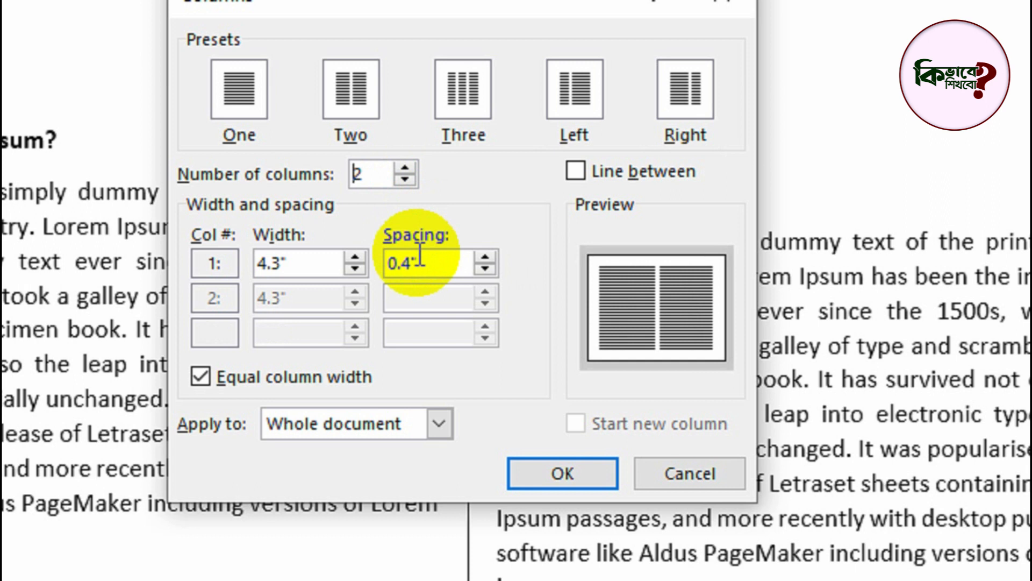
pyautogui.click(453, 263)
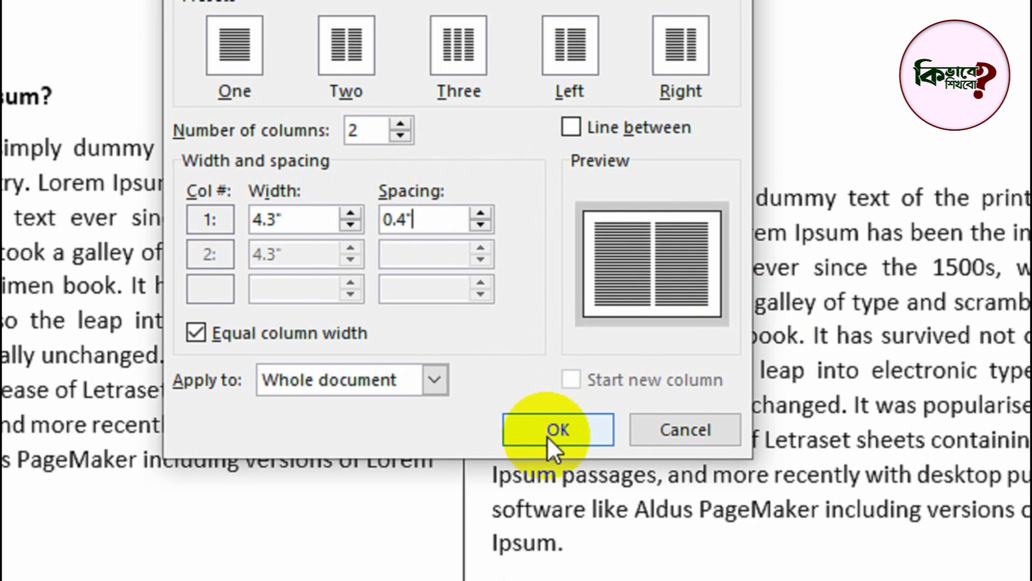
pyautogui.click(546, 436)
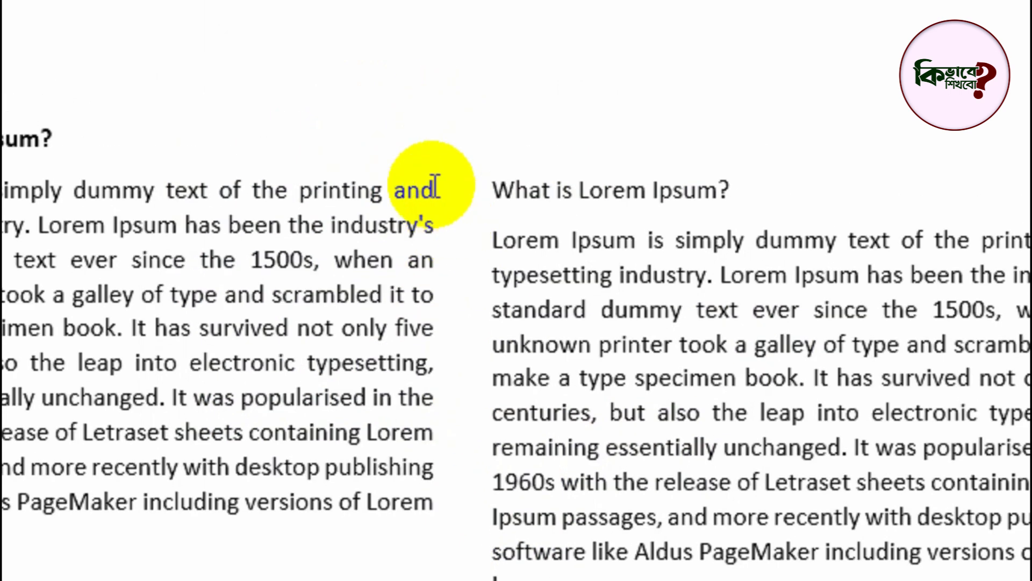
# - Select most of the first paragraph and try column spacings of 1.2 and 0.5 inches for it in the Columns settings
pyautogui.moveTo(427, 152); pyautogui.dragTo(506, 154)
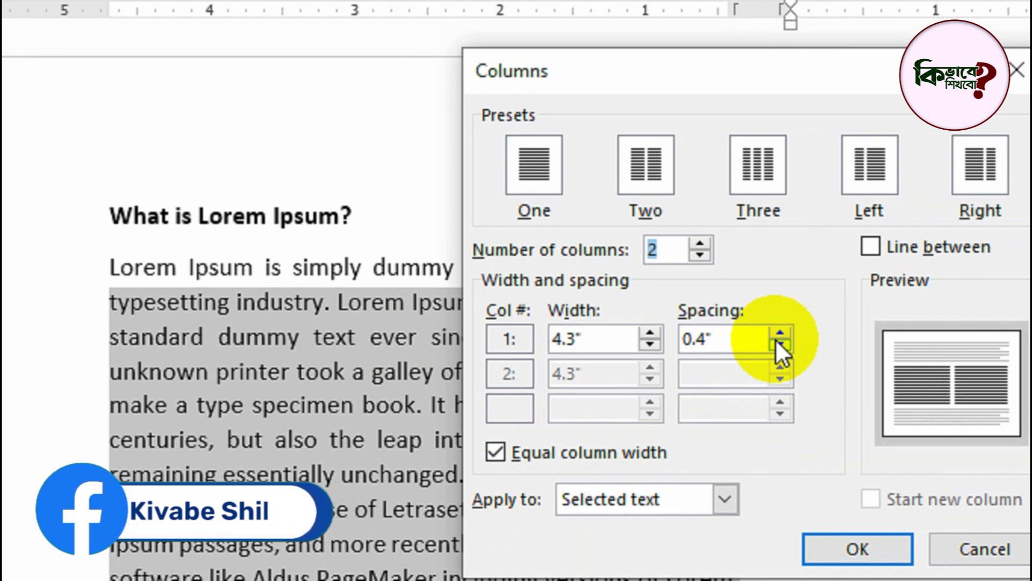
pyautogui.click(779, 333)
pyautogui.click(779, 332)
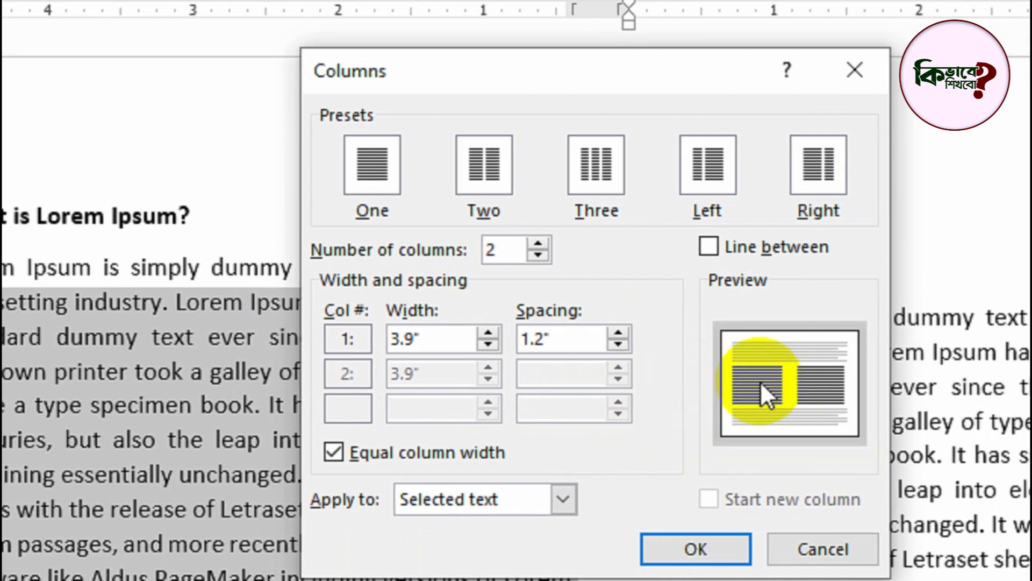
pyautogui.click(604, 348)
pyautogui.click(605, 347)
pyautogui.click(605, 348)
pyautogui.click(605, 347)
pyautogui.click(605, 347)
pyautogui.click(604, 347)
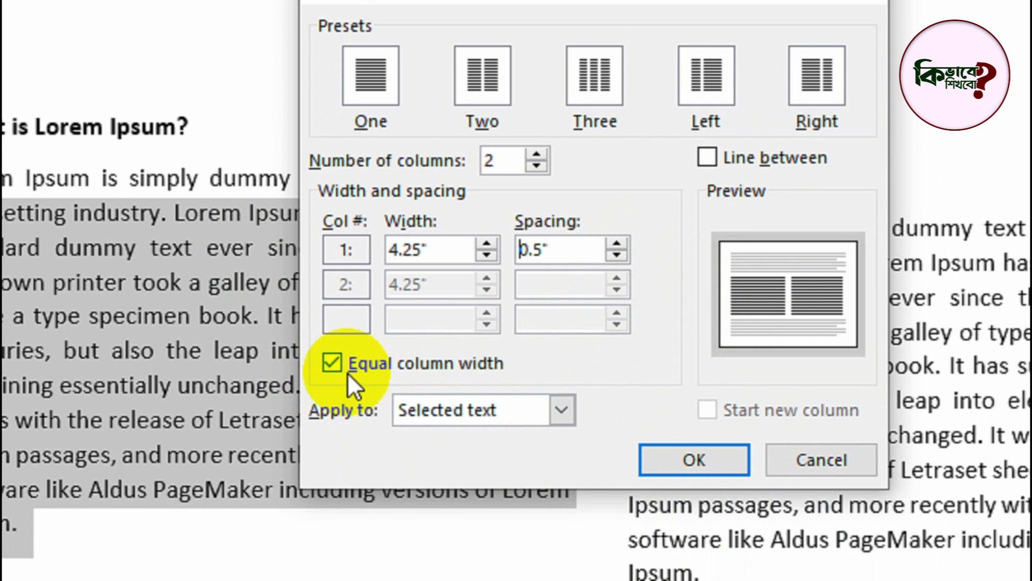
# - Try the Equal column width option off and on, and close the Columns settings with two equal columns for the whole document
pyautogui.click(334, 361)
pyautogui.click(332, 361)
pyautogui.click(333, 361)
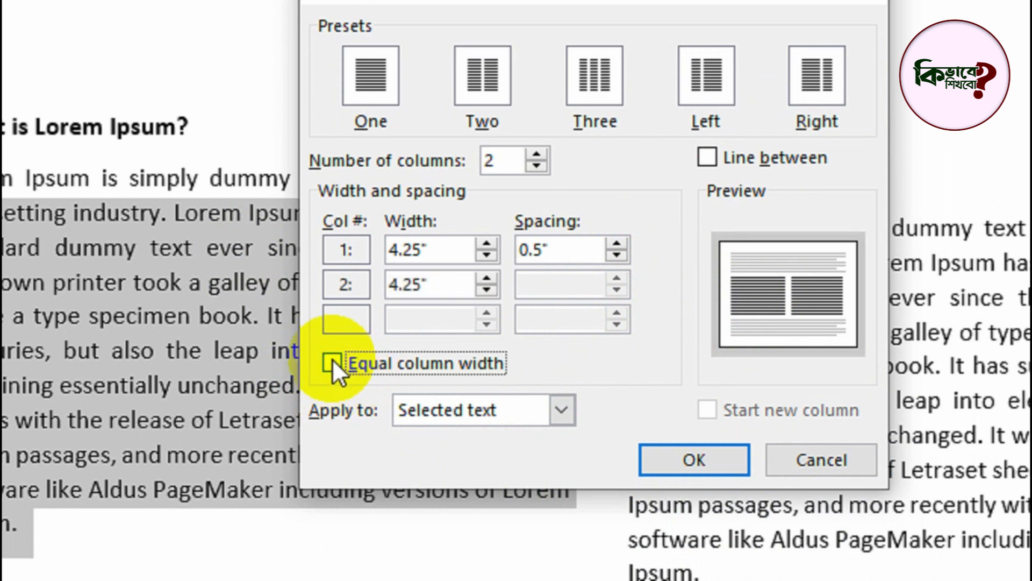
pyautogui.click(332, 362)
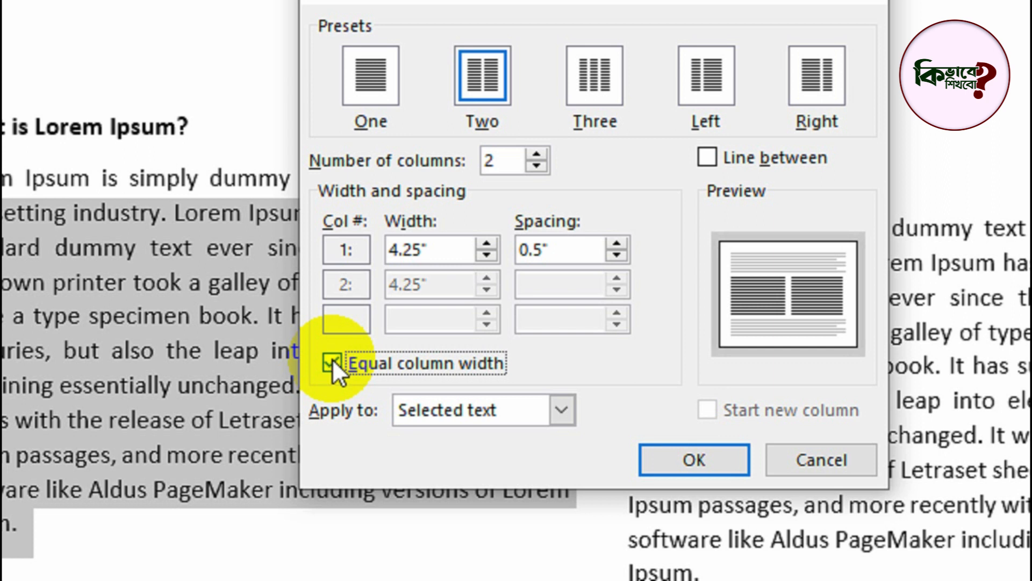
pyautogui.click(333, 361)
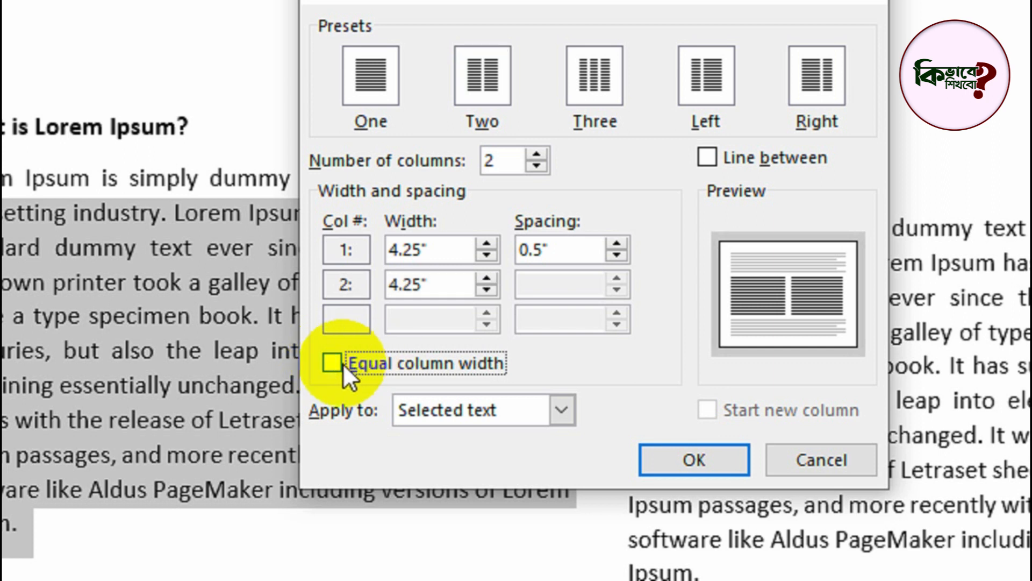
pyautogui.click(333, 362)
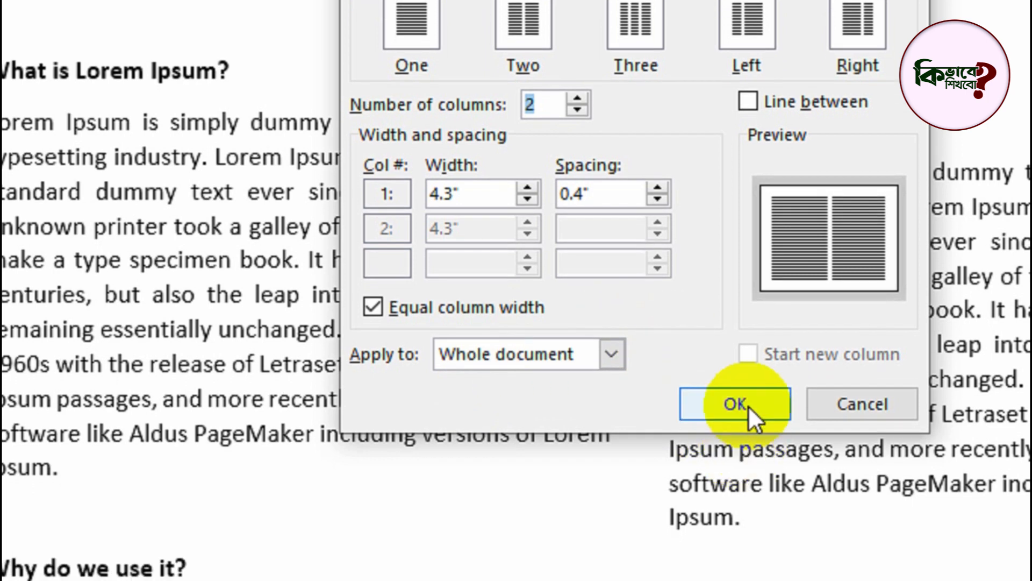
pyautogui.click(731, 436)
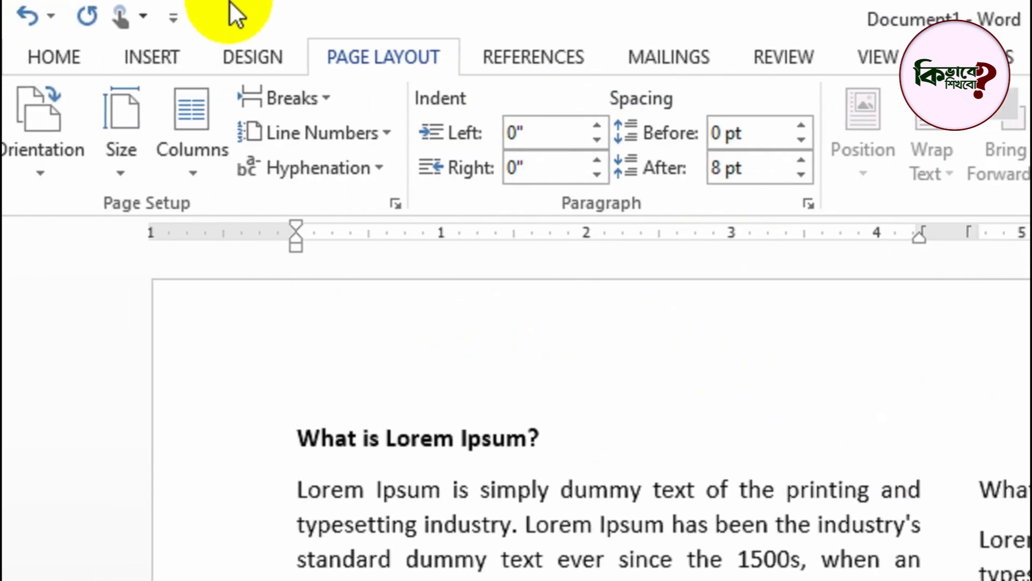
pyautogui.click(312, 226)
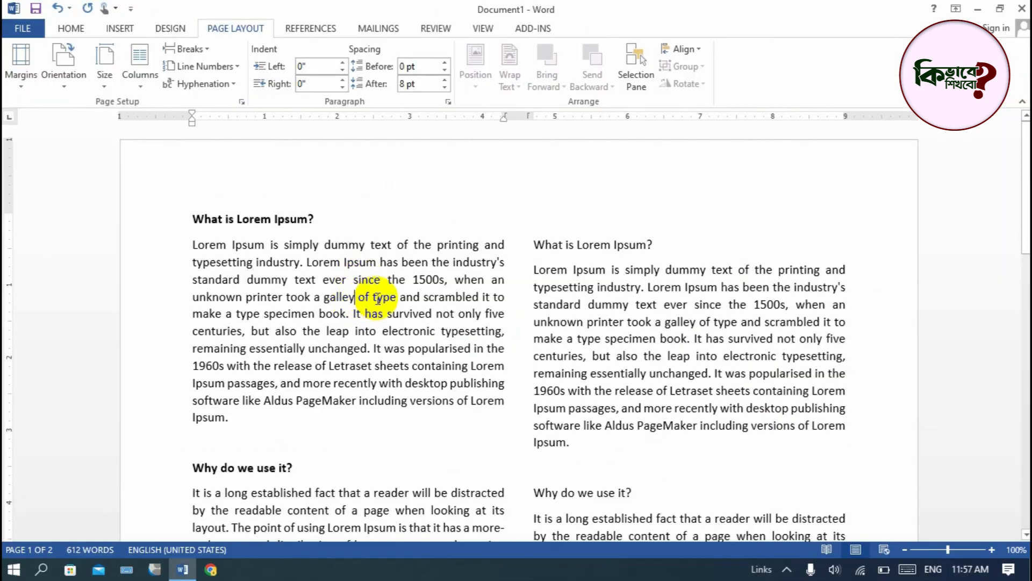
# - Apply the One preset to the whole document in the detailed Columns settings and review the pages
pyautogui.click(144, 79)
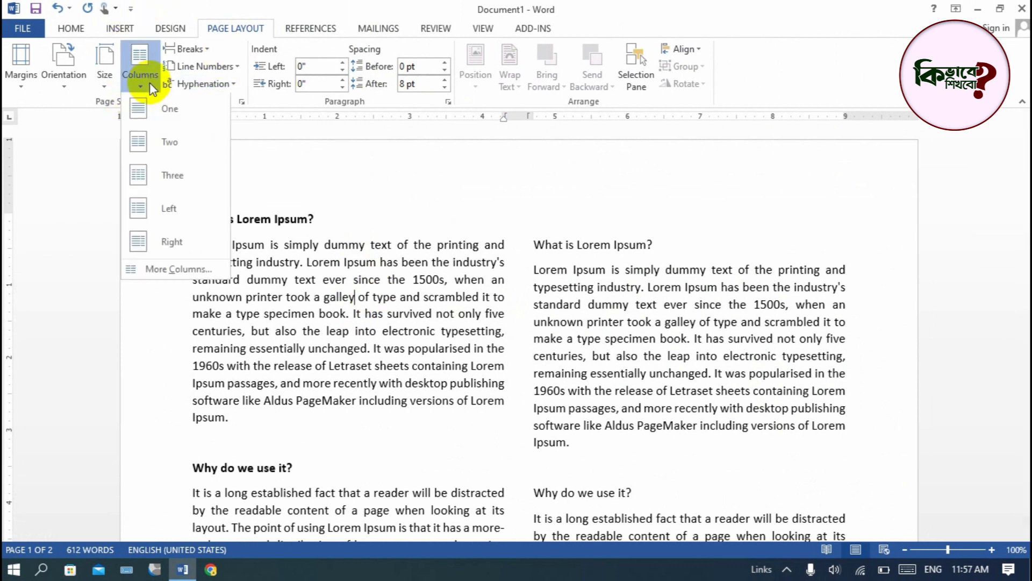
pyautogui.click(170, 269)
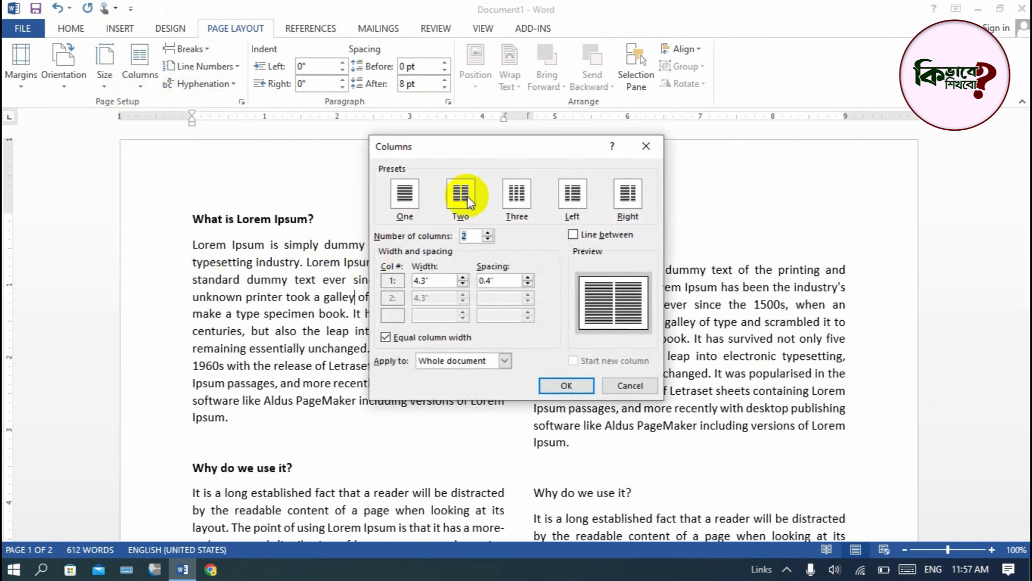
pyautogui.click(405, 204)
pyautogui.click(562, 385)
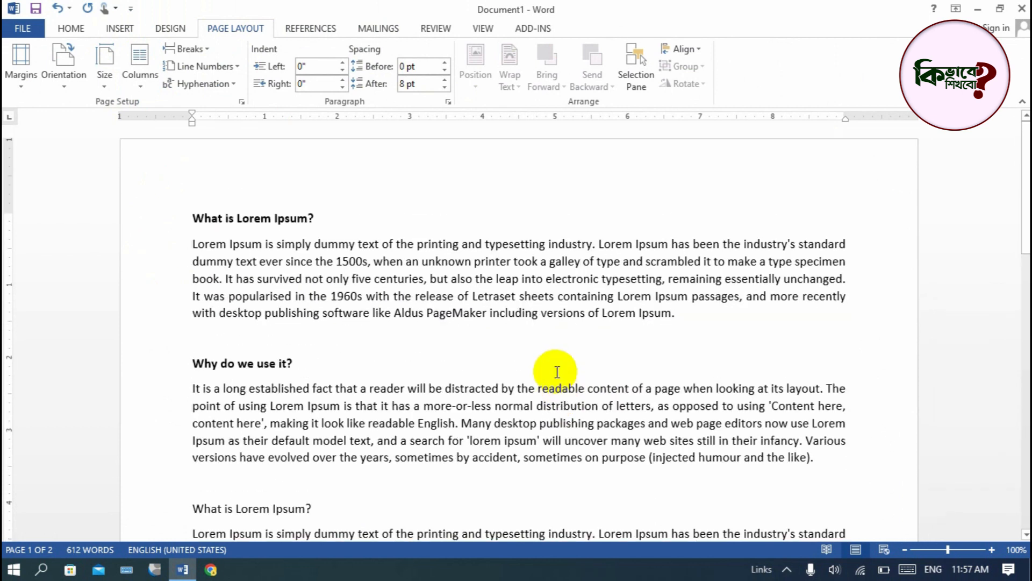
pyautogui.scroll(-5, 550, 354)
pyautogui.scroll(3, 491, 362)
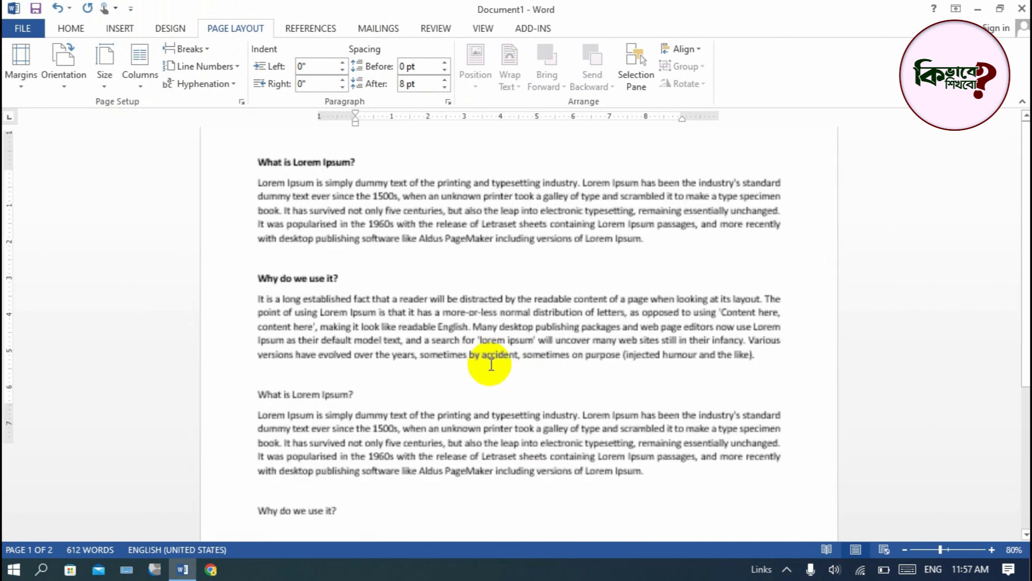
# - Split the text after the end of the first paragraph into 2 equal columns, applying the Columns settings from this point forward
pyautogui.click(676, 272)
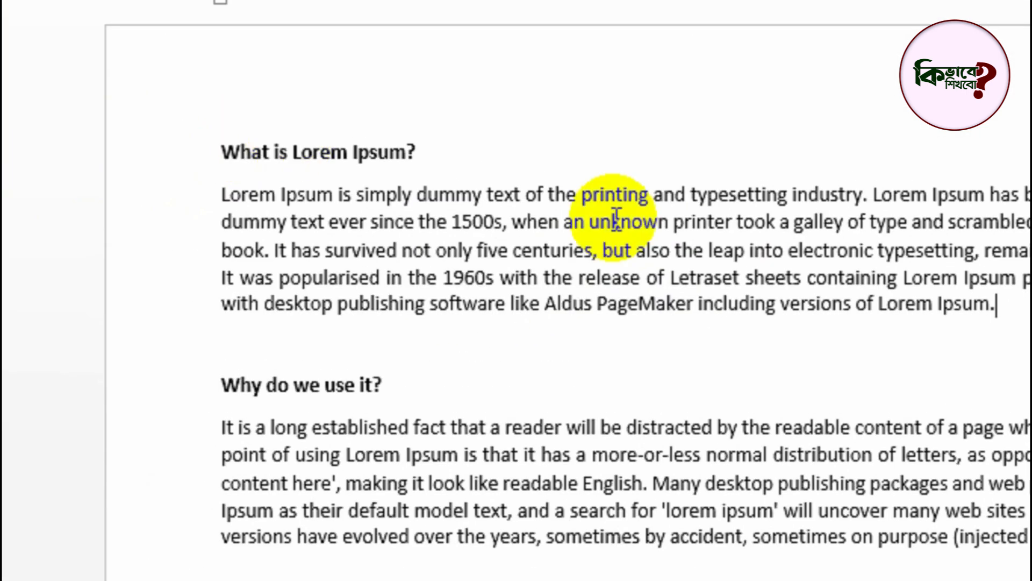
pyautogui.click(272, 152)
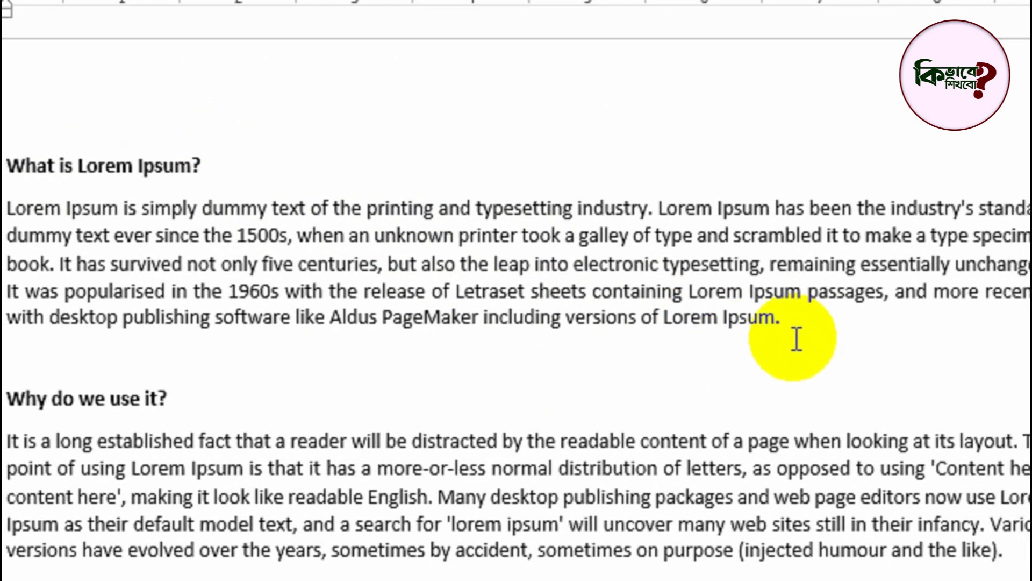
pyautogui.click(794, 319)
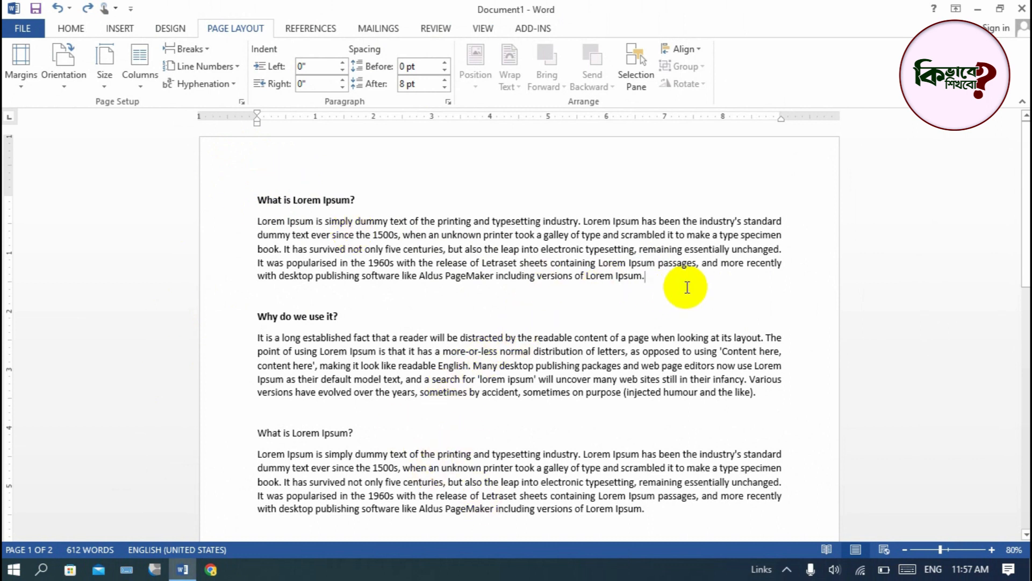
pyautogui.scroll(-9, 569, 449)
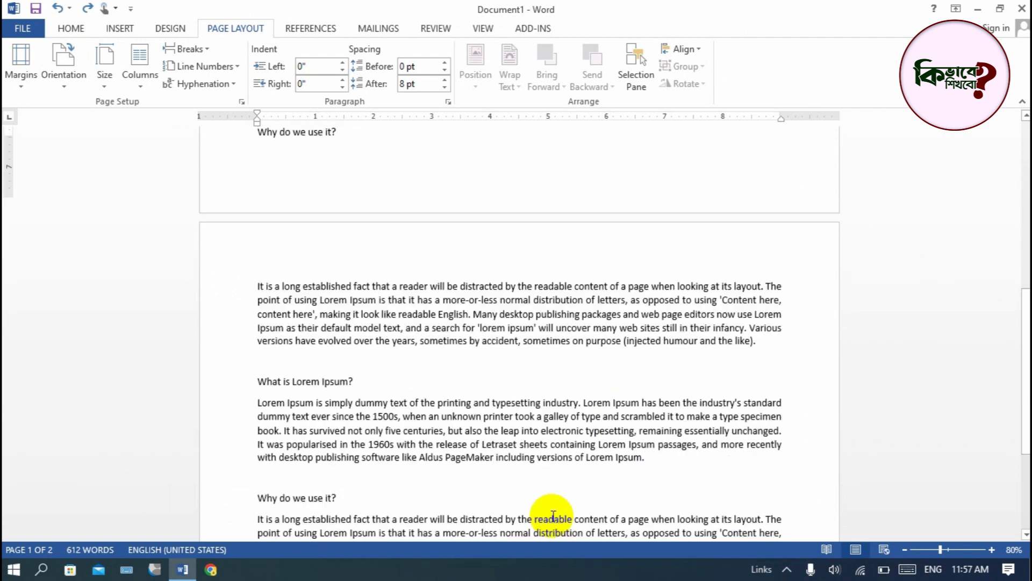
pyautogui.scroll(9, 551, 512)
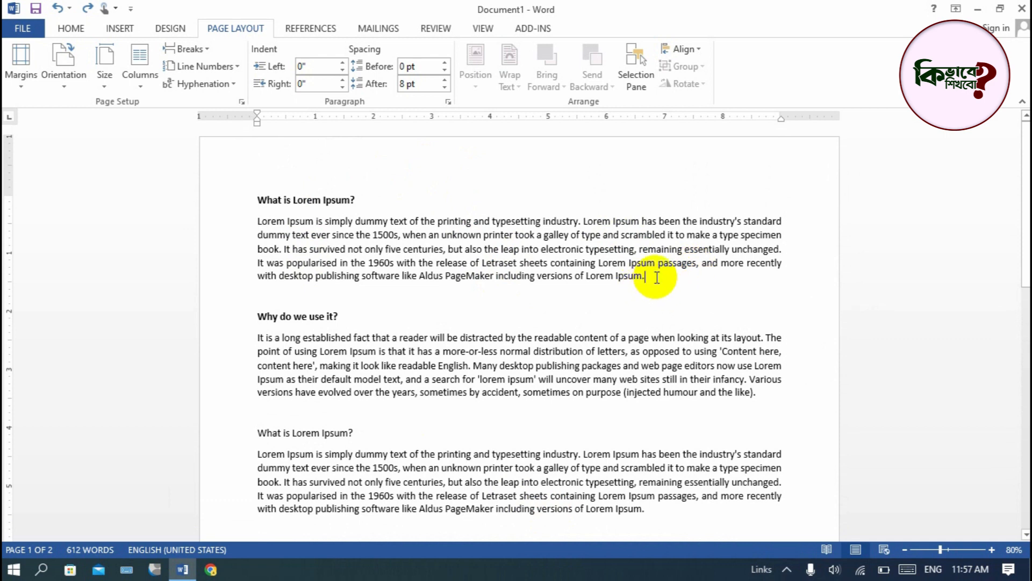
pyautogui.click(140, 81)
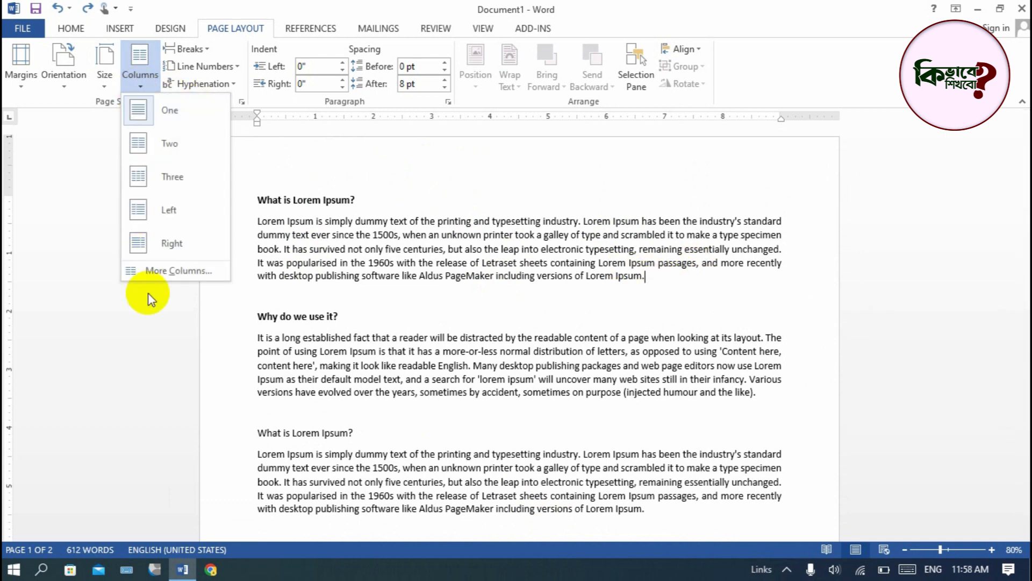
pyautogui.click(161, 270)
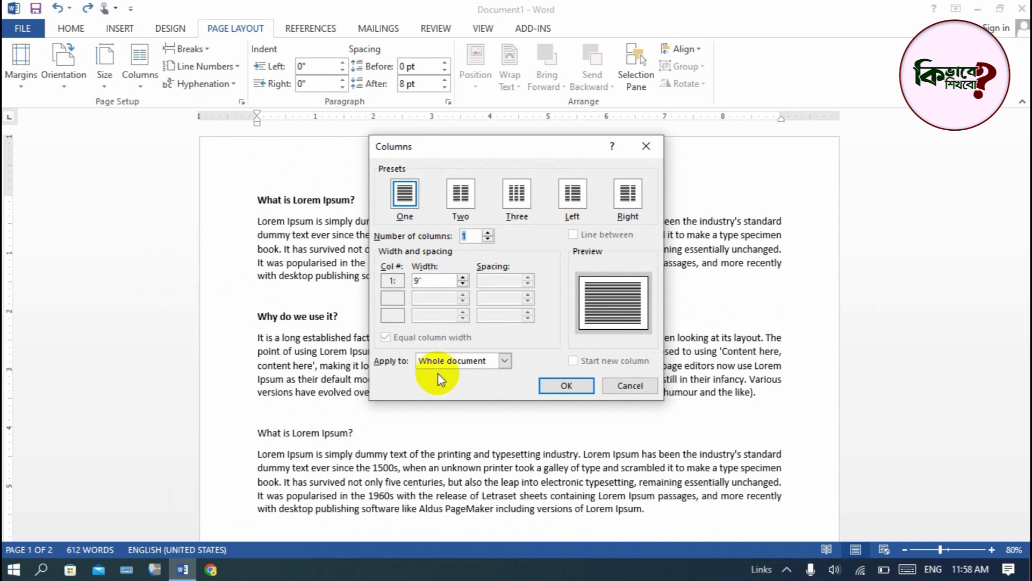
pyautogui.click(489, 232)
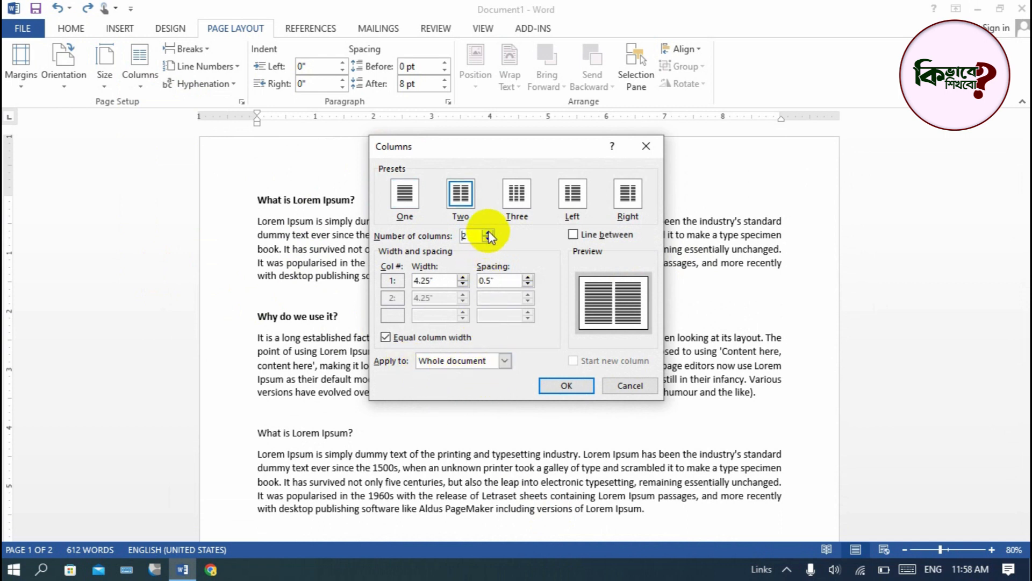
pyautogui.click(478, 235)
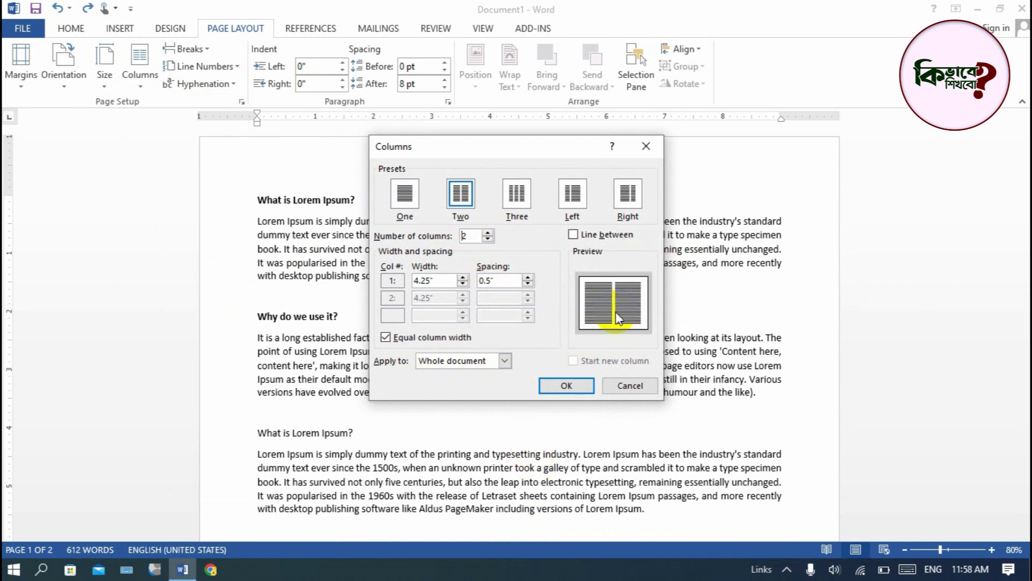
pyautogui.click(504, 360)
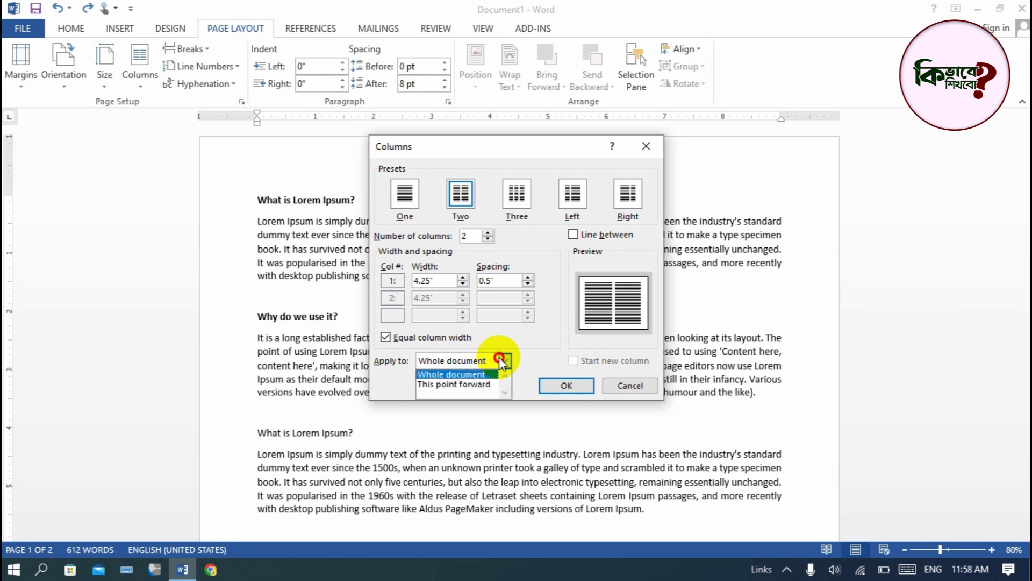
pyautogui.click(460, 383)
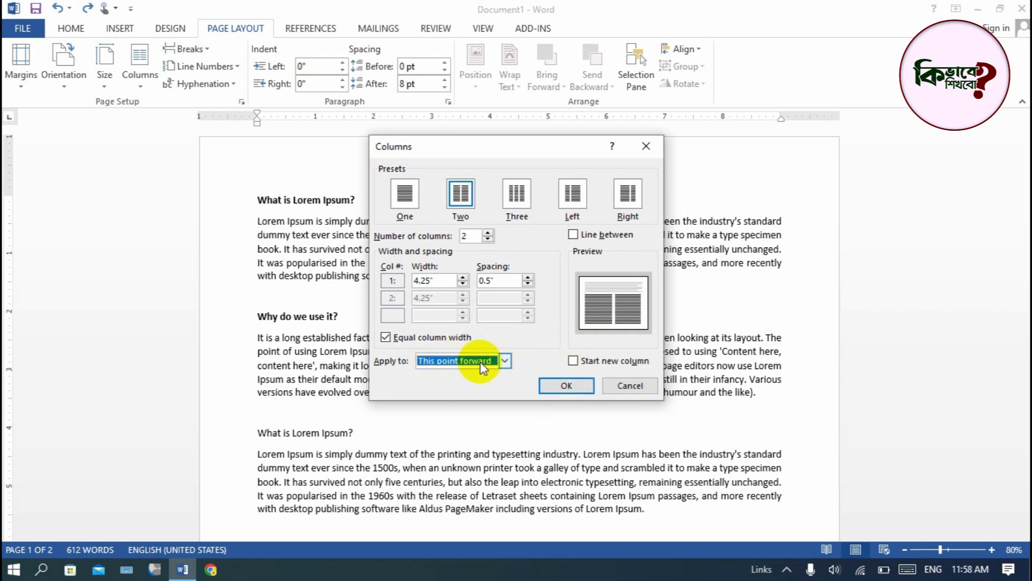
pyautogui.click(566, 386)
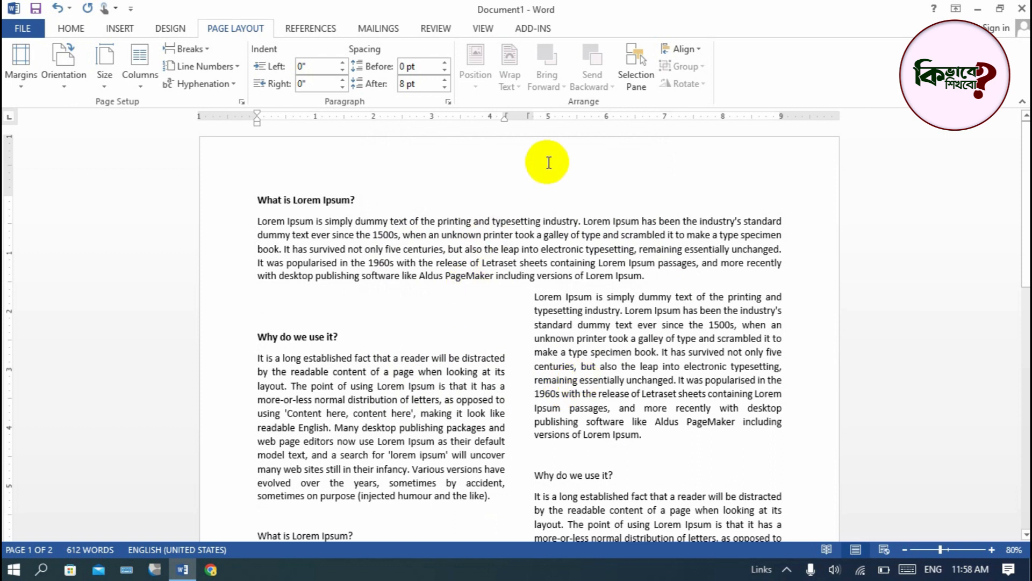
# - Review the mixed column layout and examine the Apply to options in the Columns settings for the single-column first section
pyautogui.moveTo(259, 198); pyautogui.dragTo(652, 269)
pyautogui.click(583, 262)
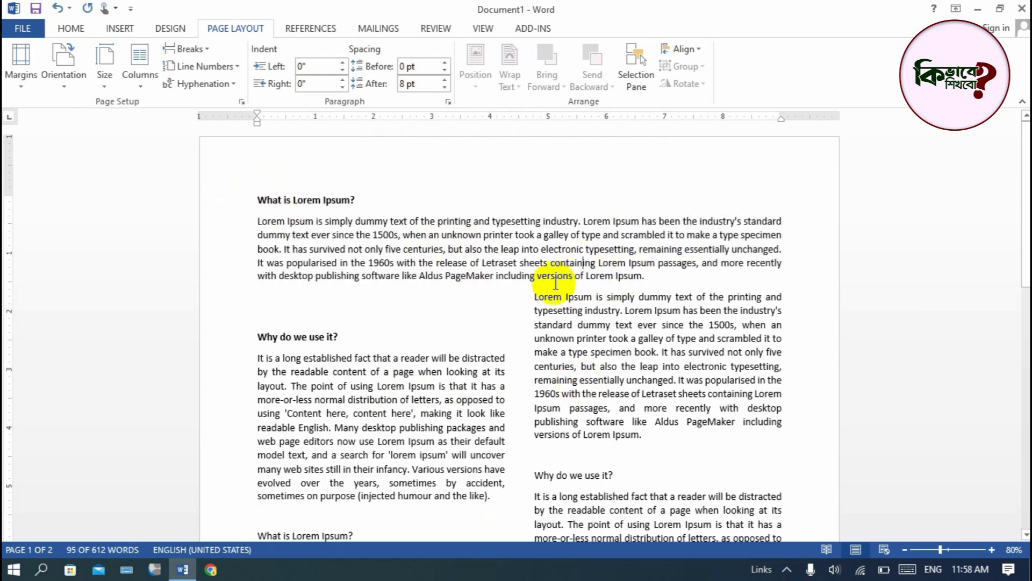
pyautogui.scroll(-10, 322, 371)
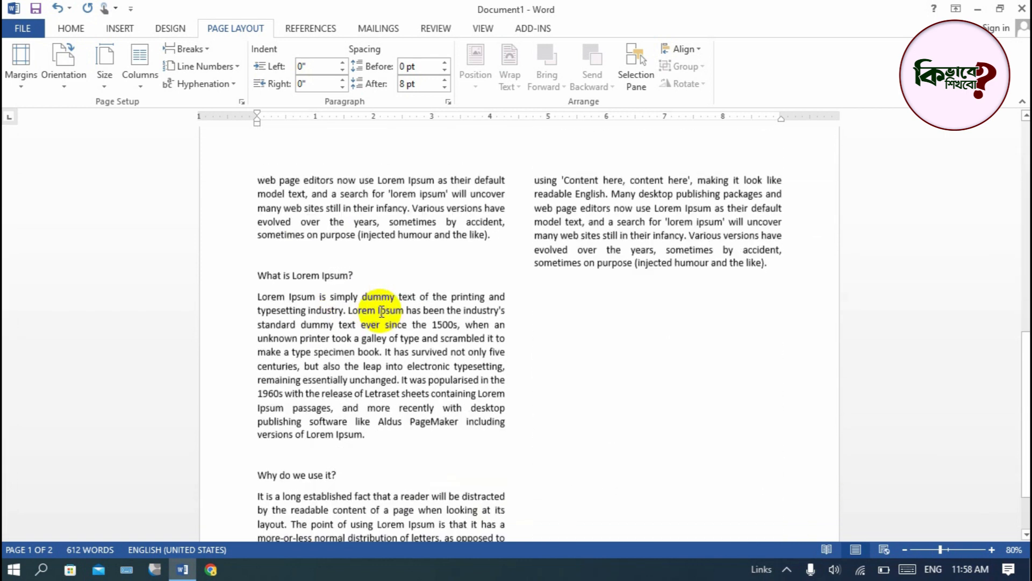
pyautogui.scroll(12, 399, 392)
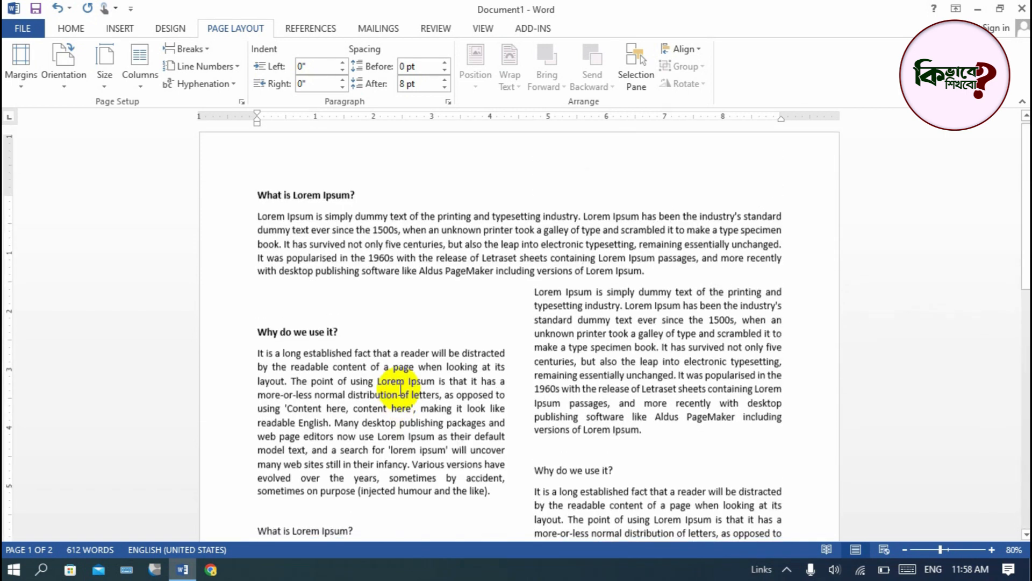
pyautogui.click(143, 88)
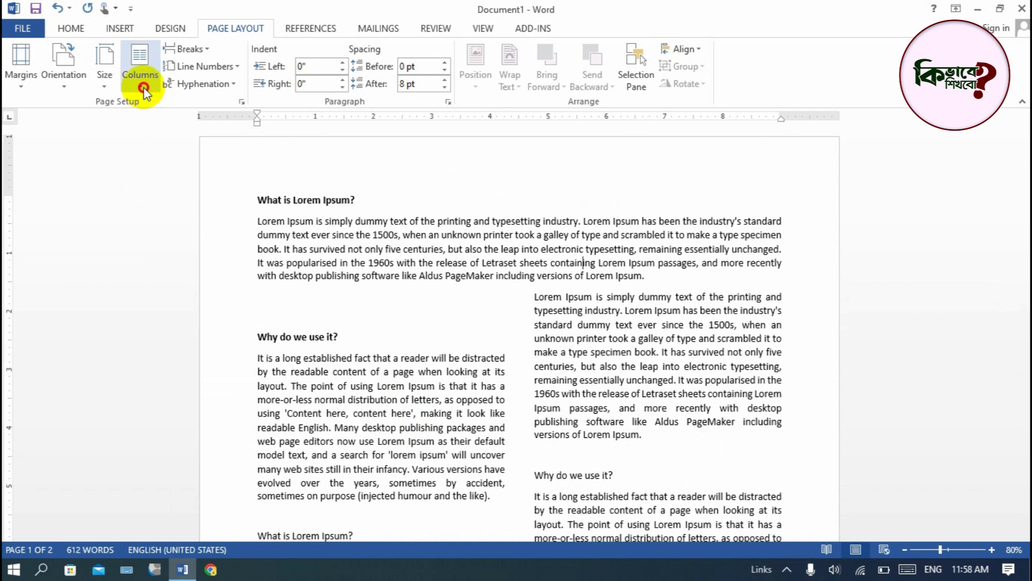
pyautogui.click(174, 272)
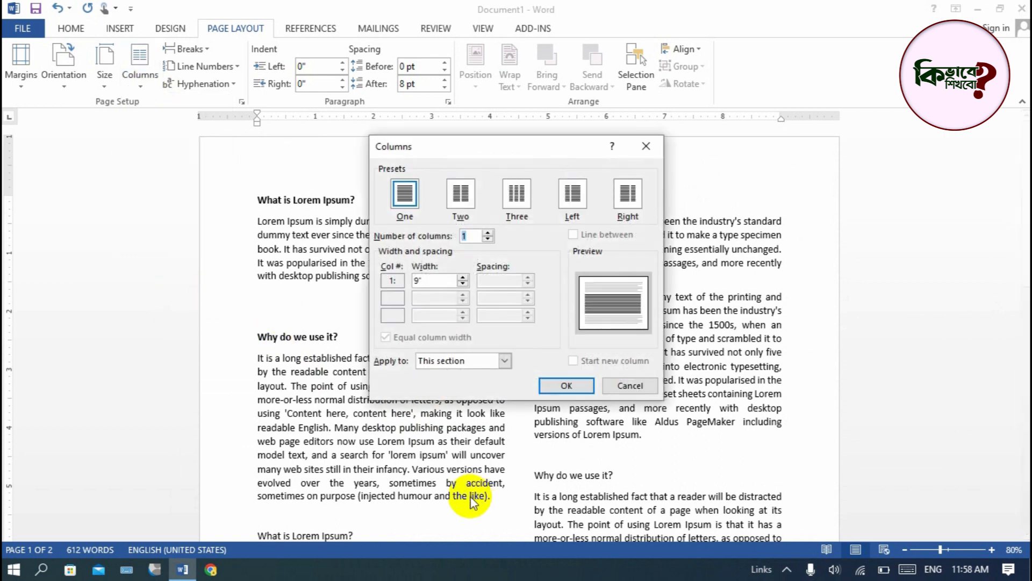
pyautogui.click(506, 361)
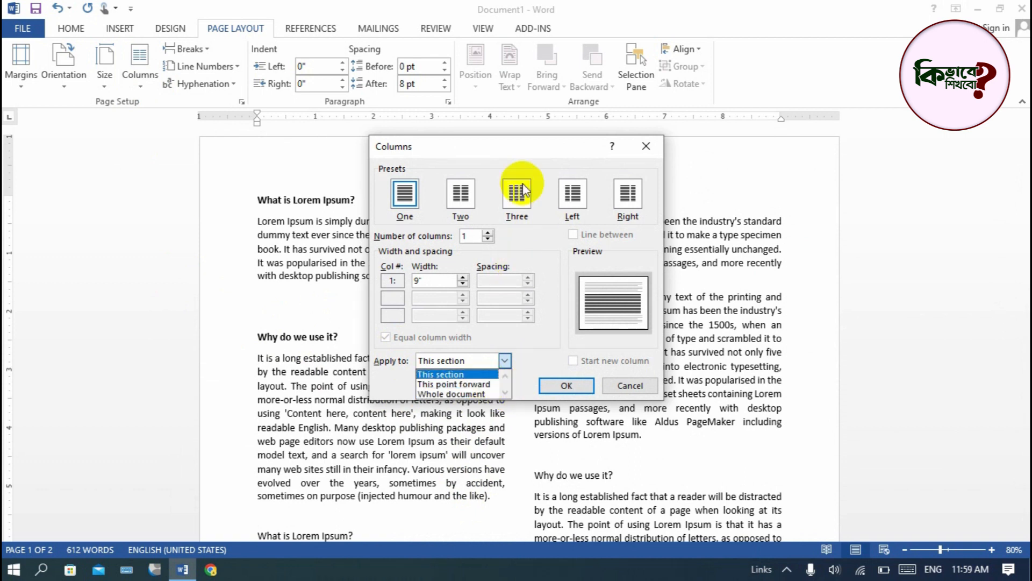
pyautogui.click(297, 146)
pyautogui.moveTo(537, 141); pyautogui.dragTo(453, 173)
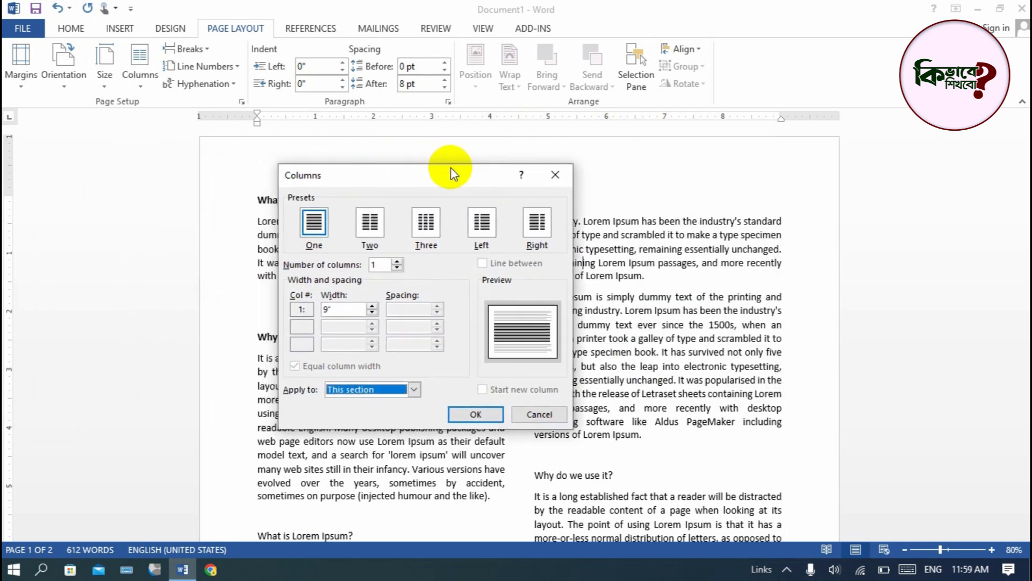
pyautogui.click(415, 394)
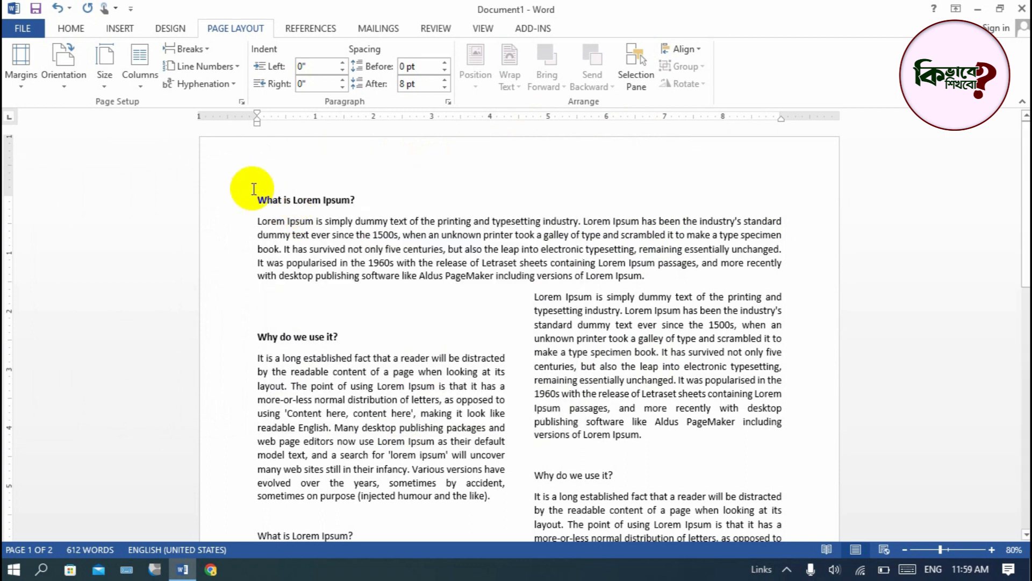
# - Select the first "What is Lorem Ipsum?" heading, check the Apply to options for it, and apply one column to the whole document
pyautogui.moveTo(258, 198); pyautogui.dragTo(380, 202)
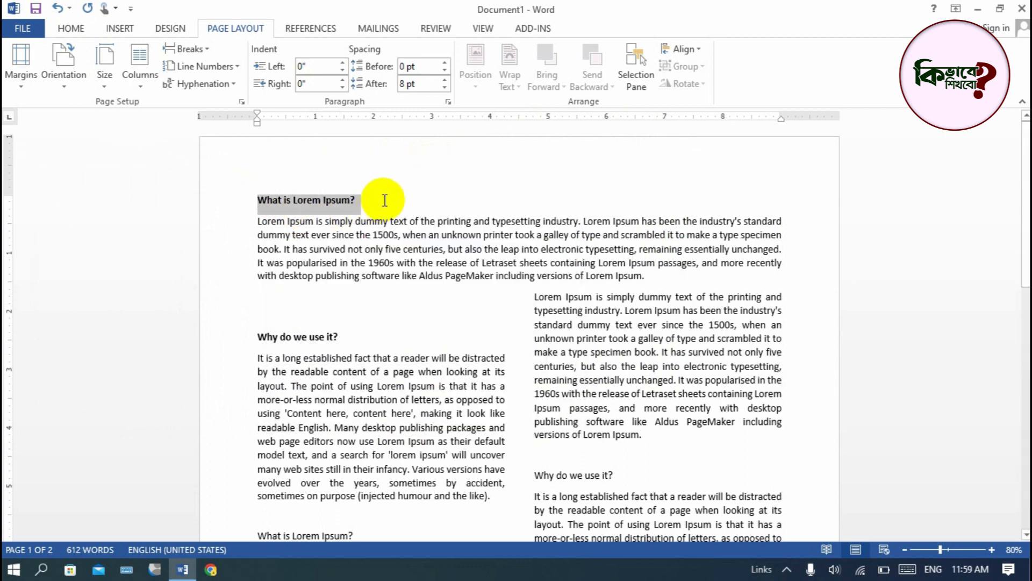
pyautogui.click(141, 83)
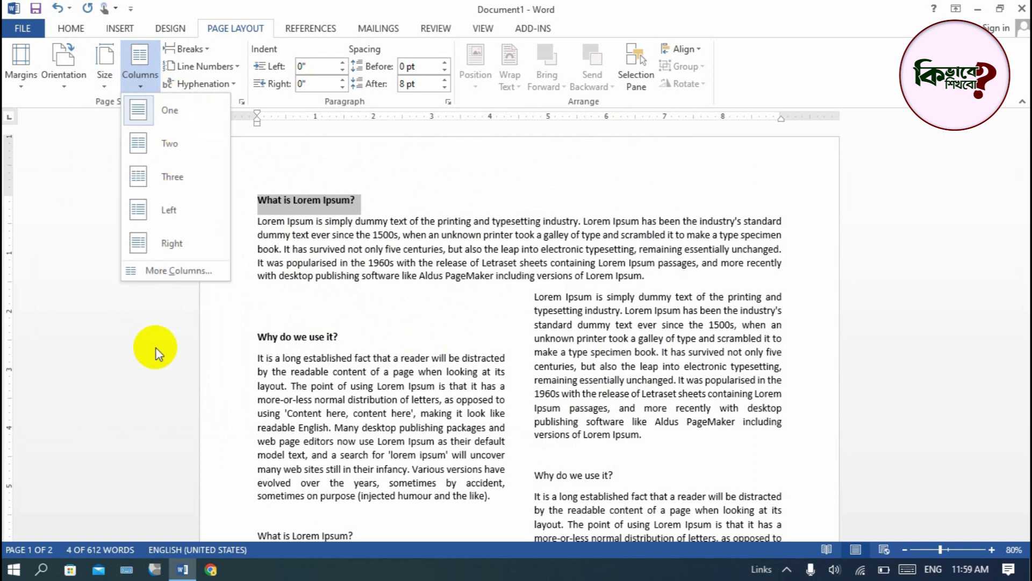
pyautogui.click(173, 276)
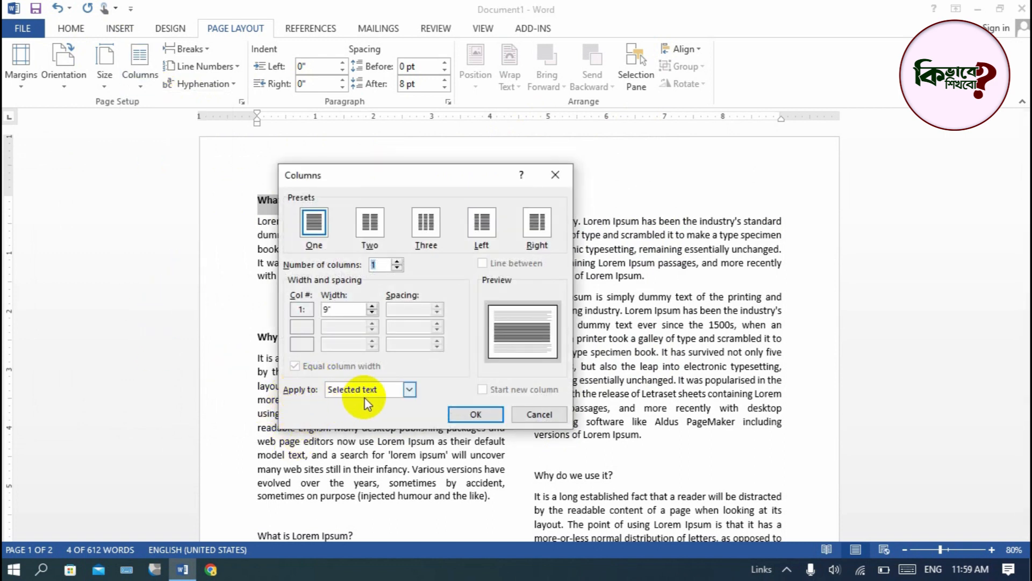
pyautogui.click(410, 385)
pyautogui.scroll(-1, 410, 385)
pyautogui.click(408, 393)
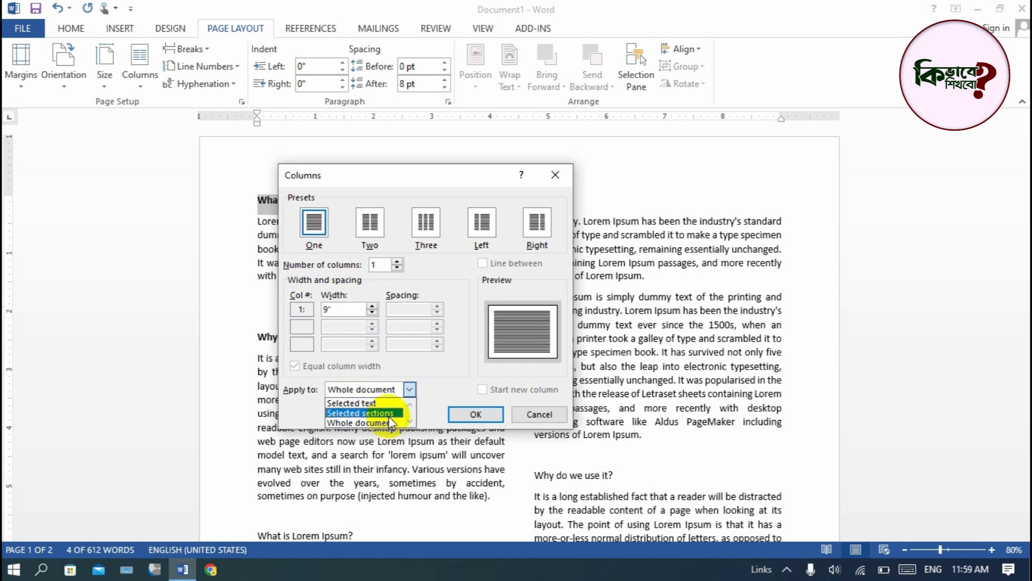
pyautogui.click(455, 379)
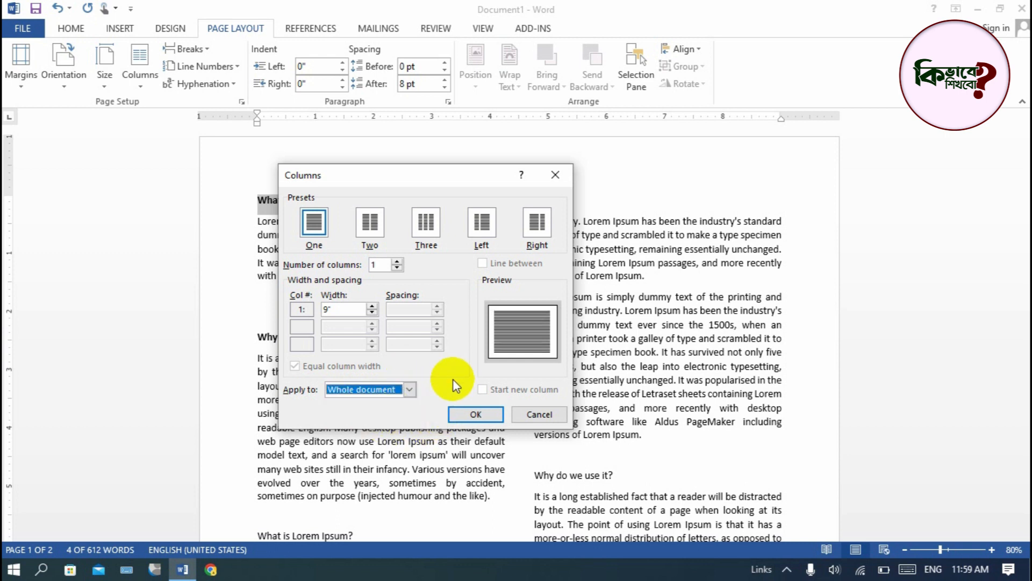
pyautogui.click(466, 412)
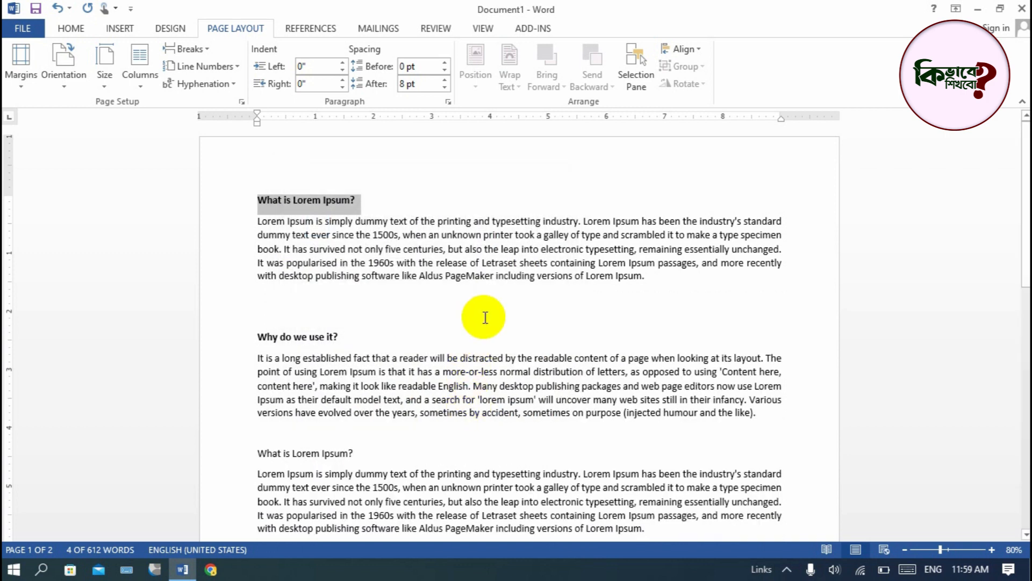